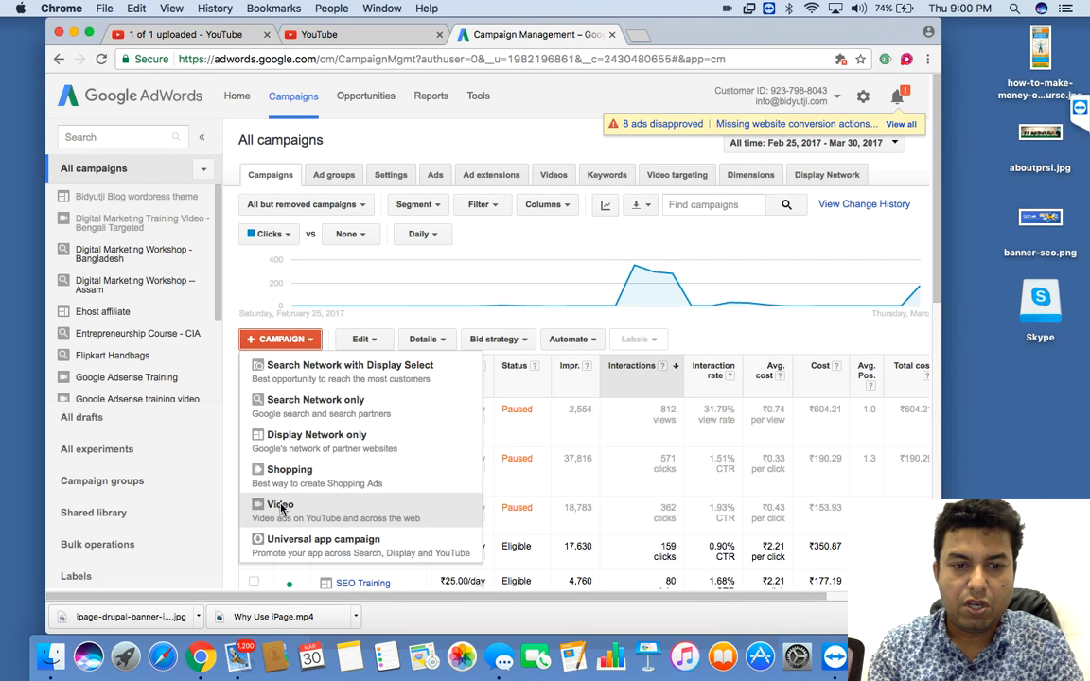
Create a new Video campaign and name it "Ipage Web Hosting".
click(281, 508)
click(271, 236)
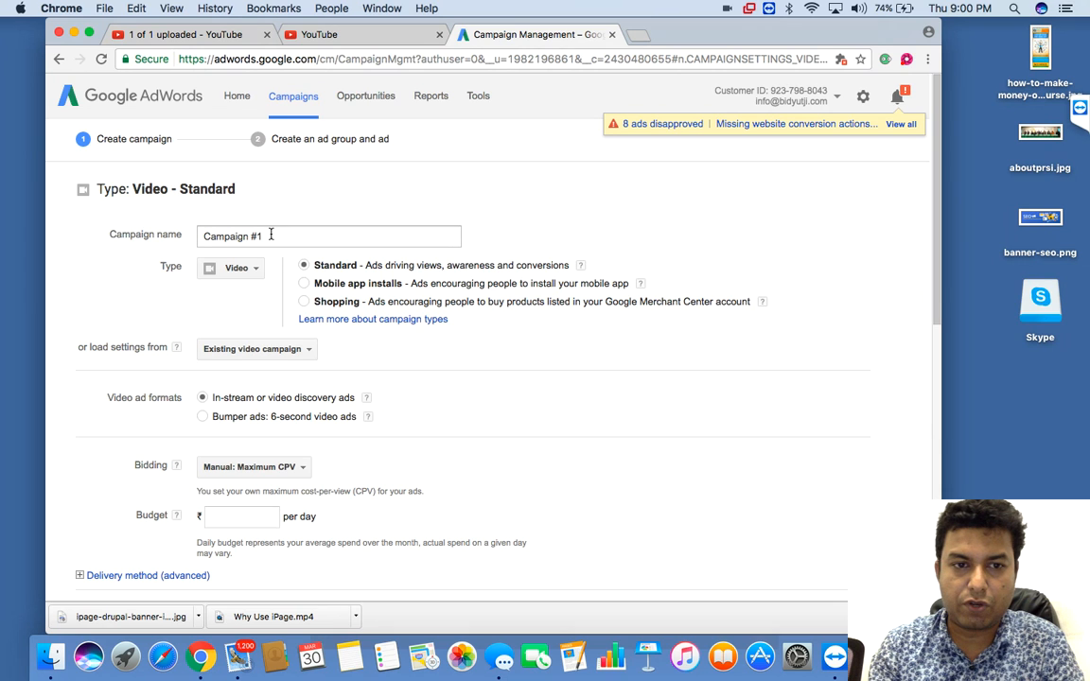
key(BackSpace)
key(BackSpace)
key(BackSpace)
key(BackSpace)
key(BackSpace)
key(BackSpace)
key(BackSpace)
key(BackSpace)
key(BackSpace)
key(BackSpace)
key(BackSpace)
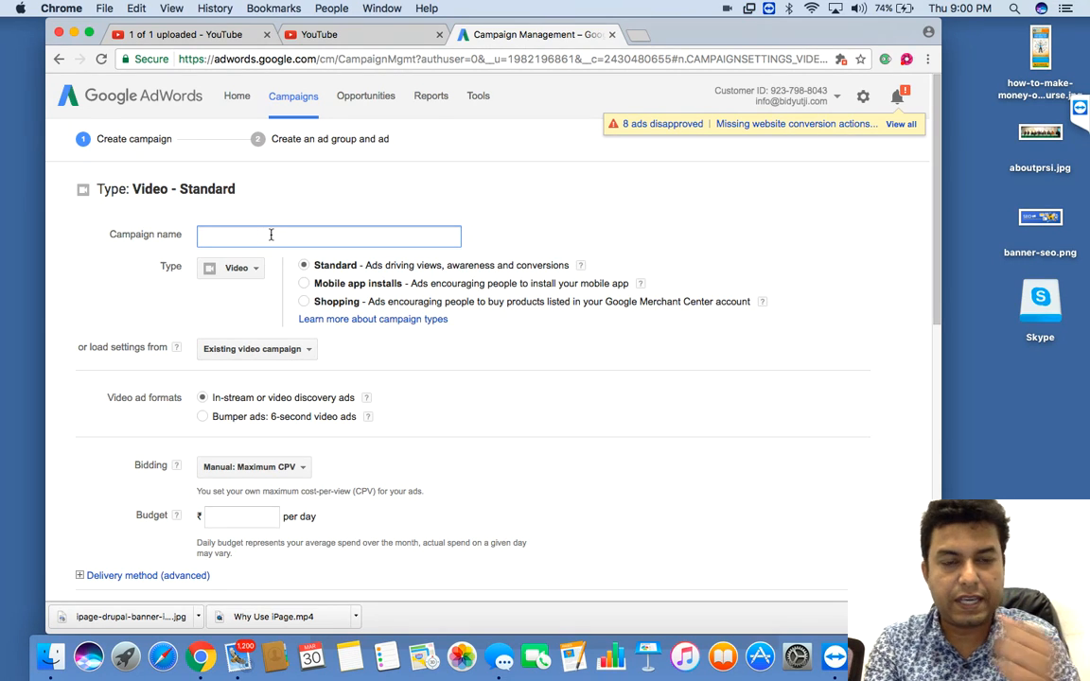
text(Ipah)
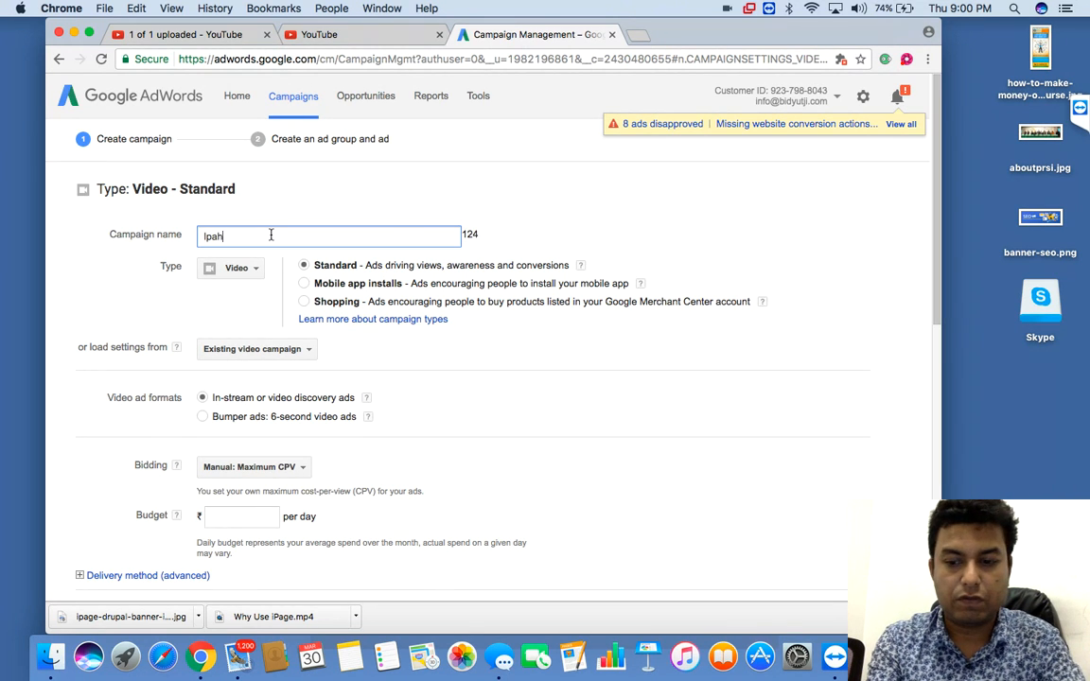
key(BackSpace)
text(ge )
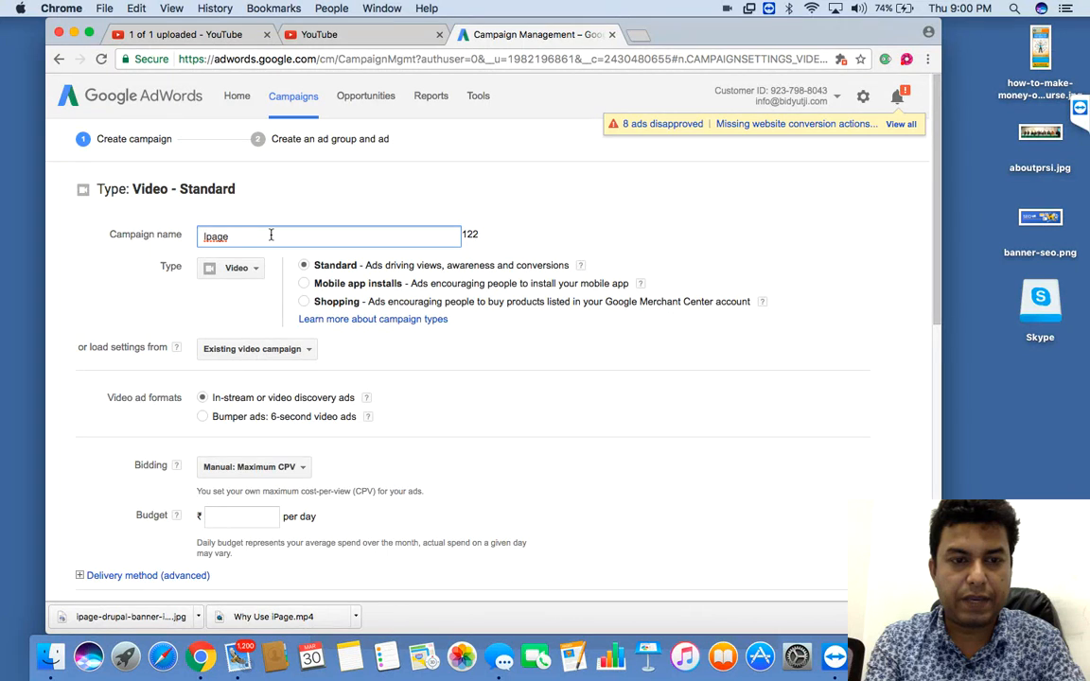
text(Web)
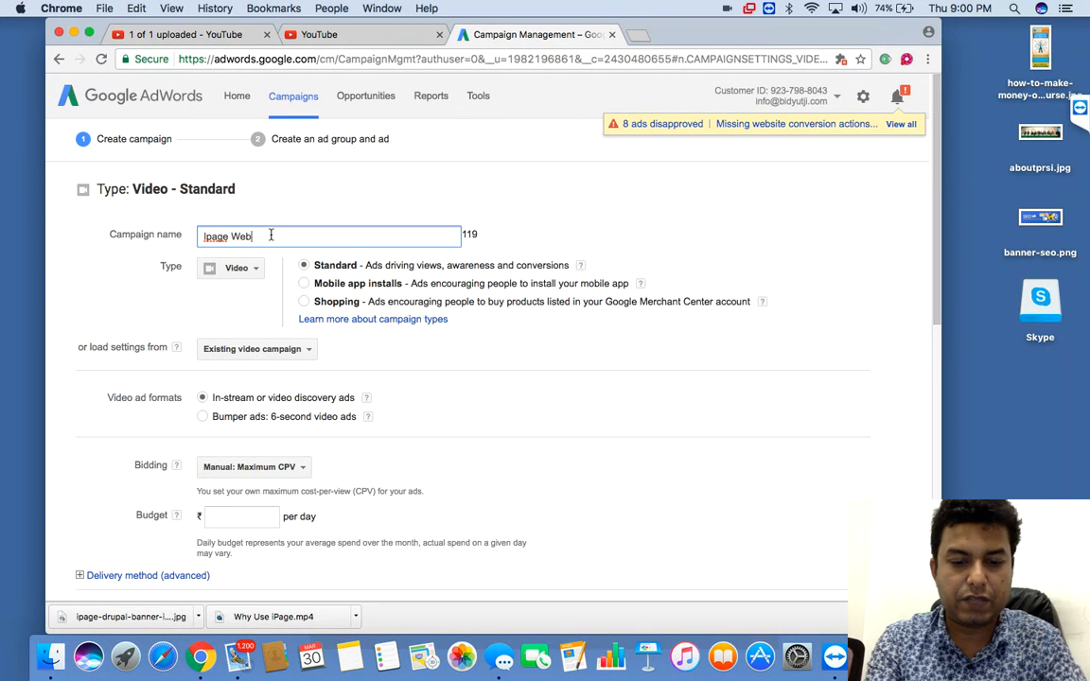
text( Hostin)
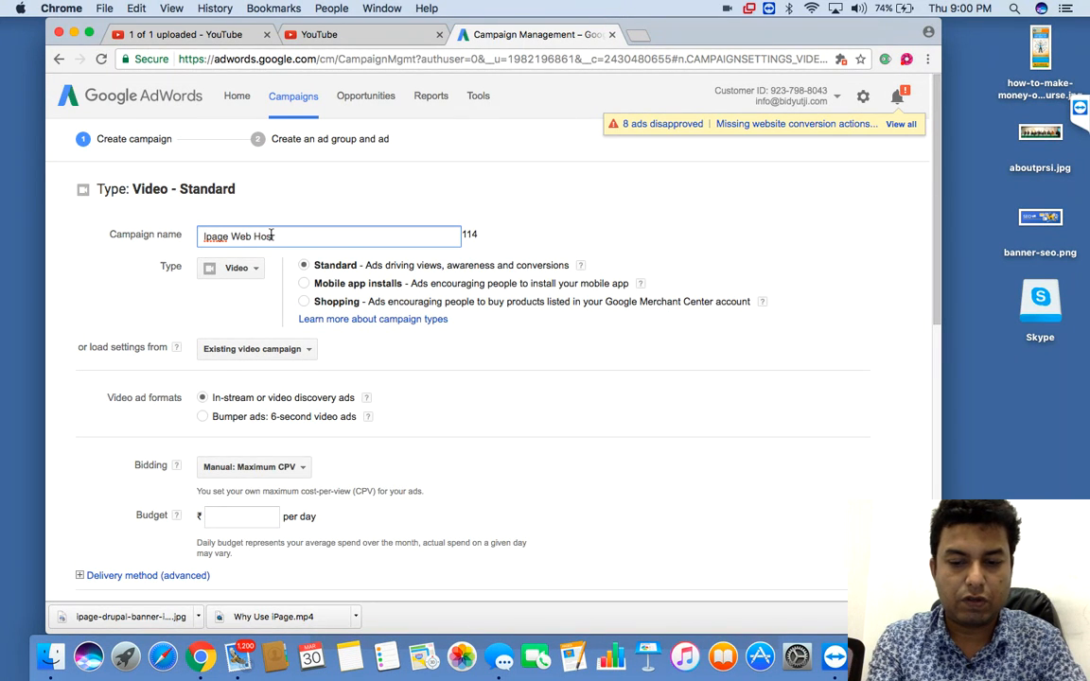
text(g)
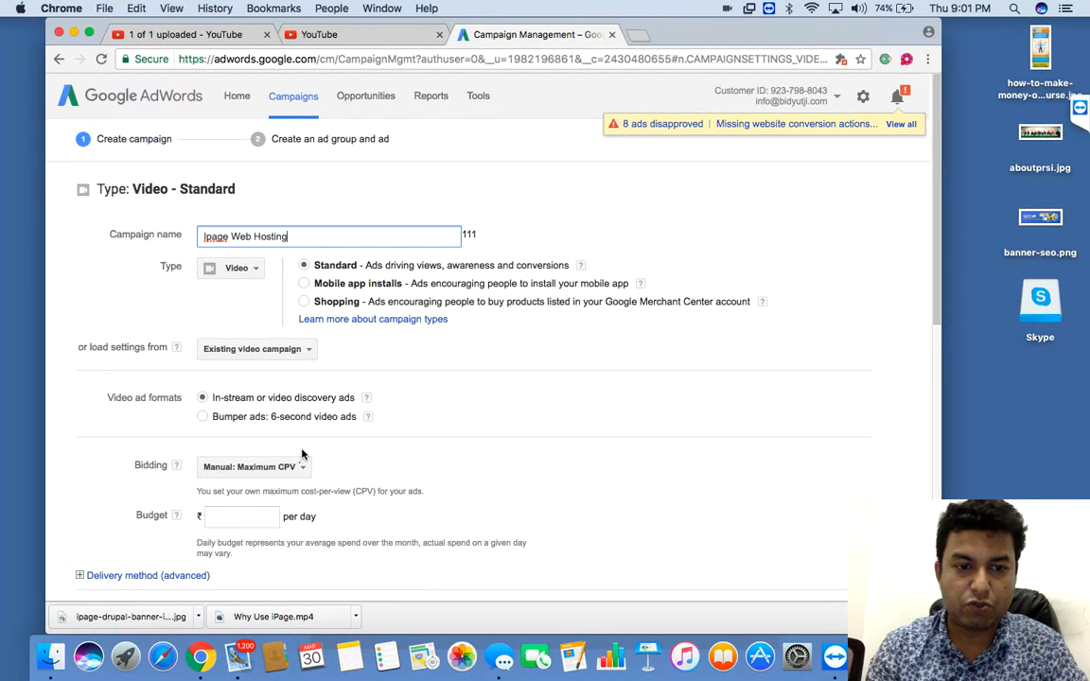
Set the campaign's daily budget to ₹100.00.
click(259, 520)
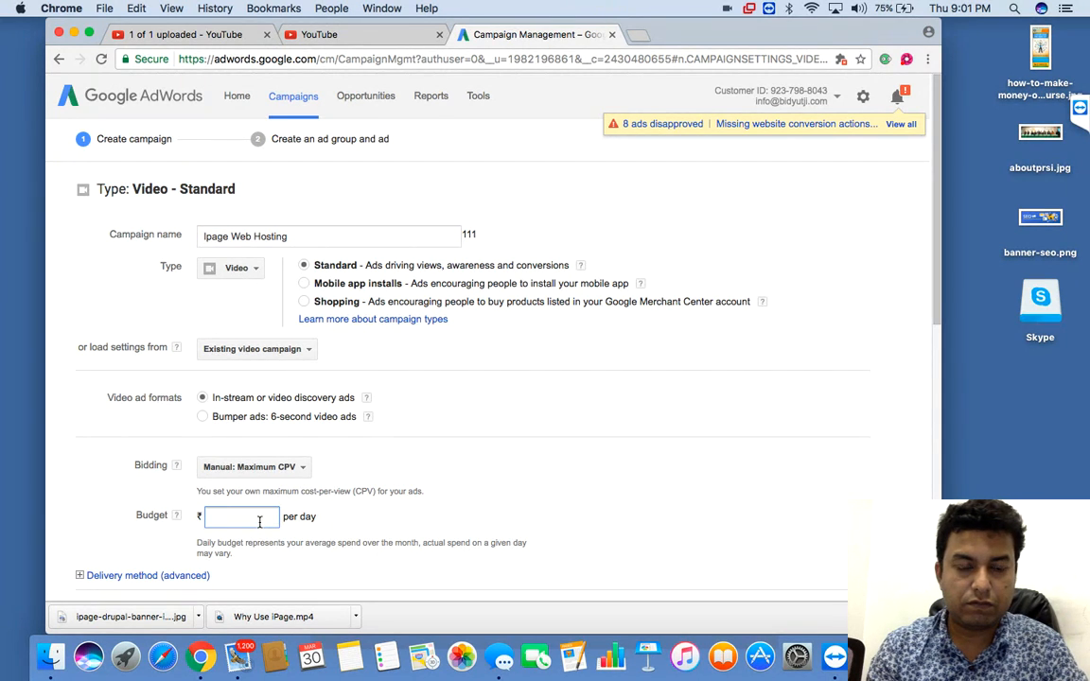
text(1.00)
text(00)
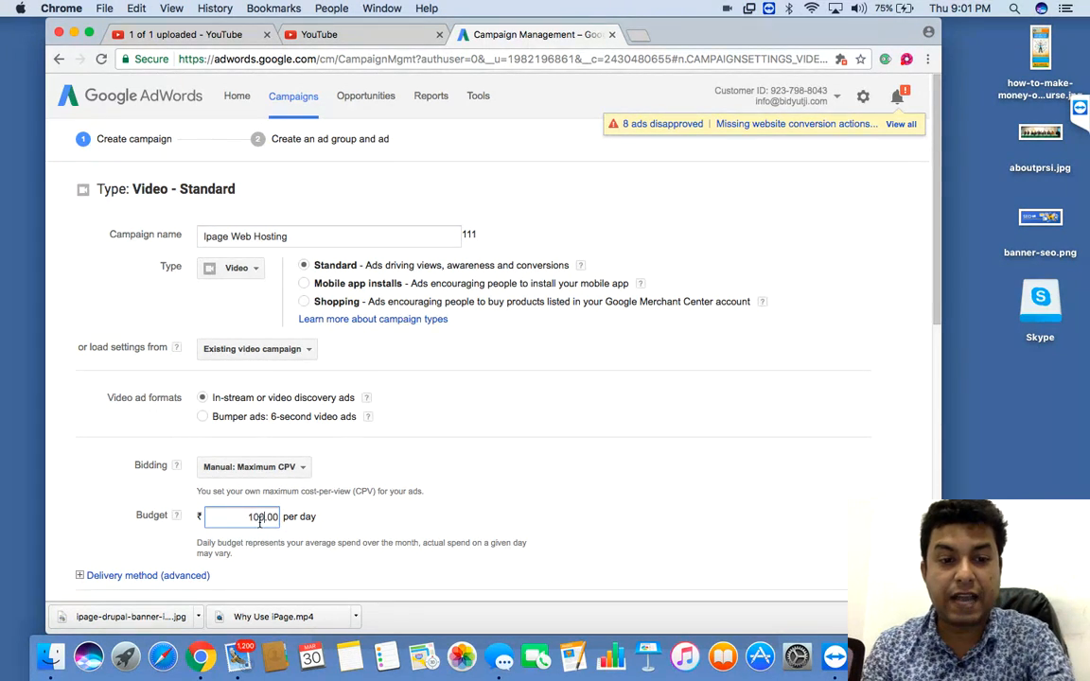
click(490, 517)
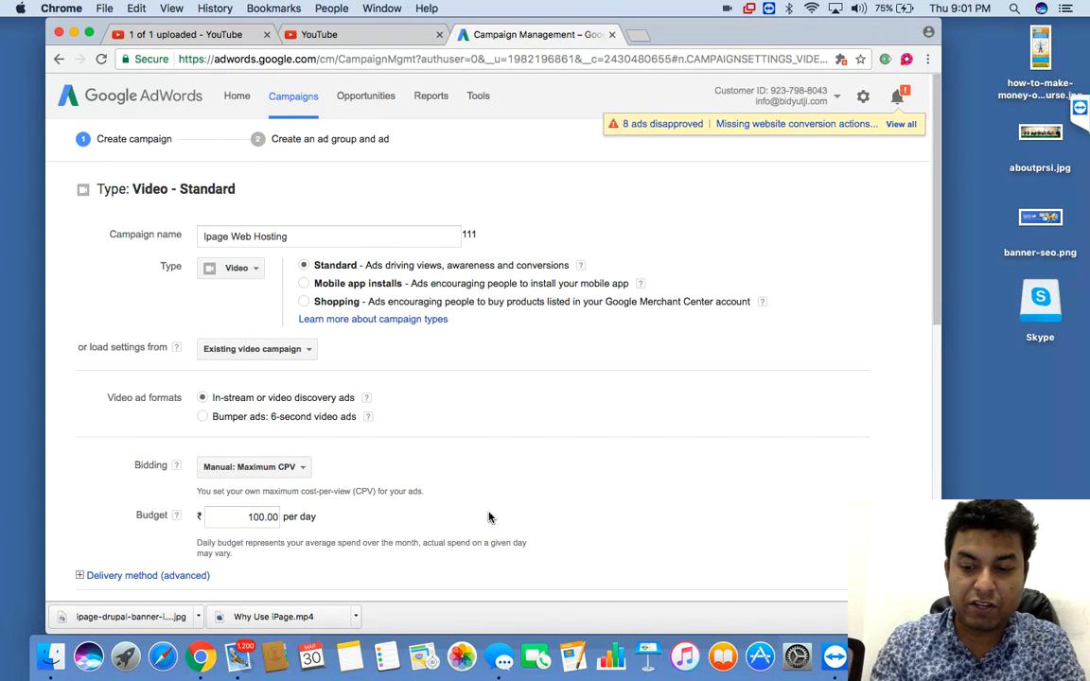
scroll(489, 517, down, 5)
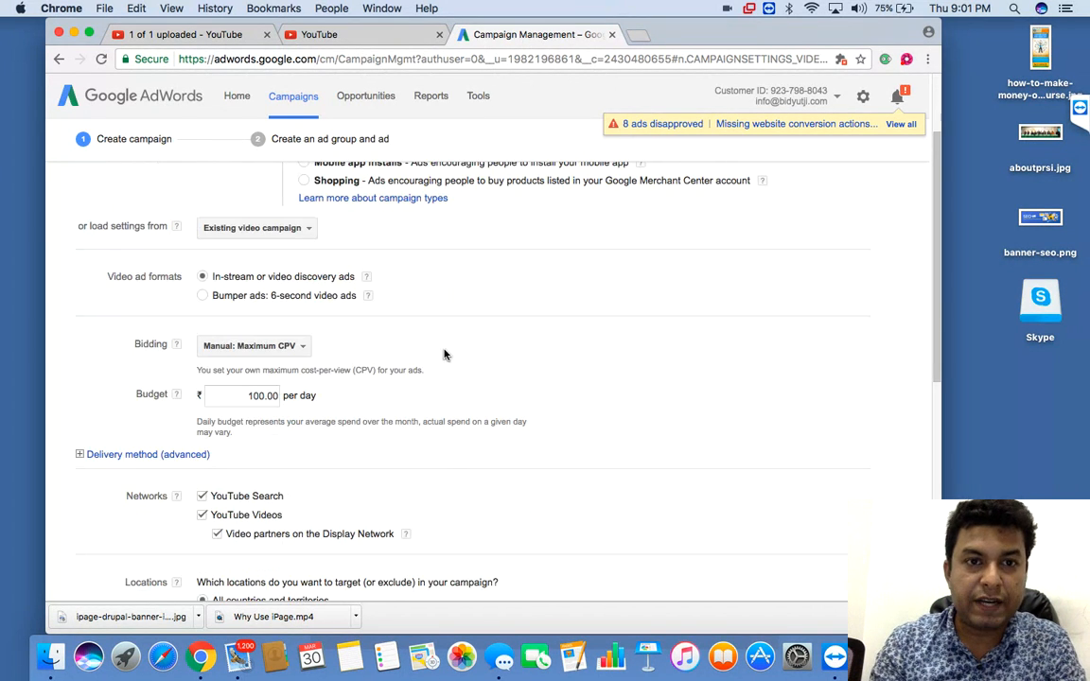
Switch to YouTube, open a Hindi dubbed movie to view an in-stream ad example, and pause the video.
click(357, 40)
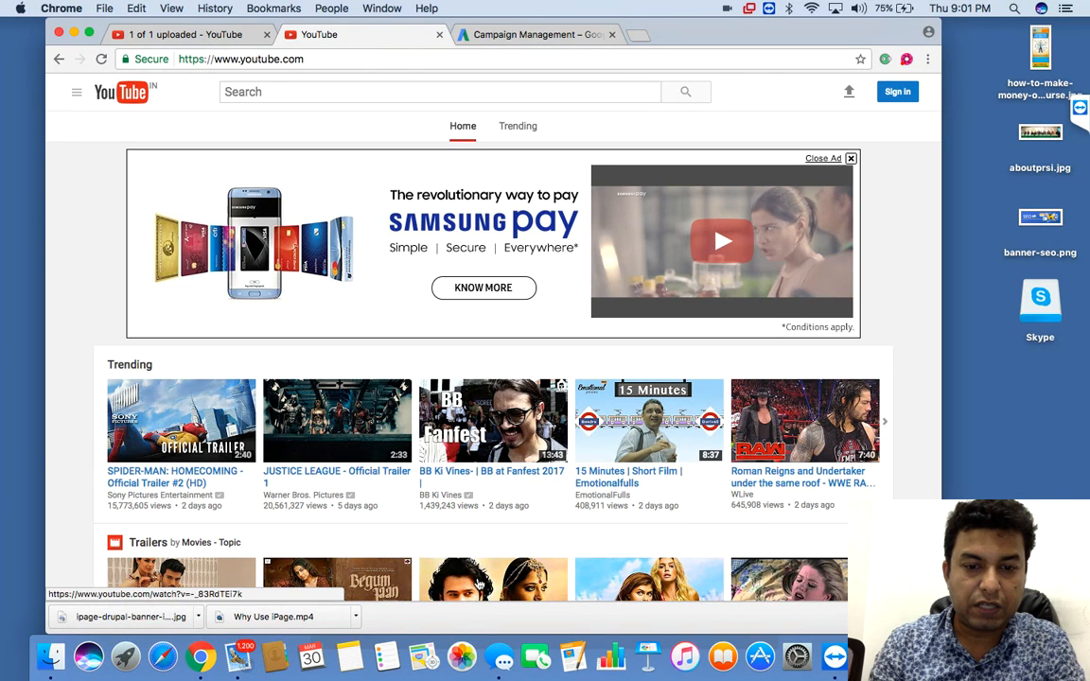
click(480, 585)
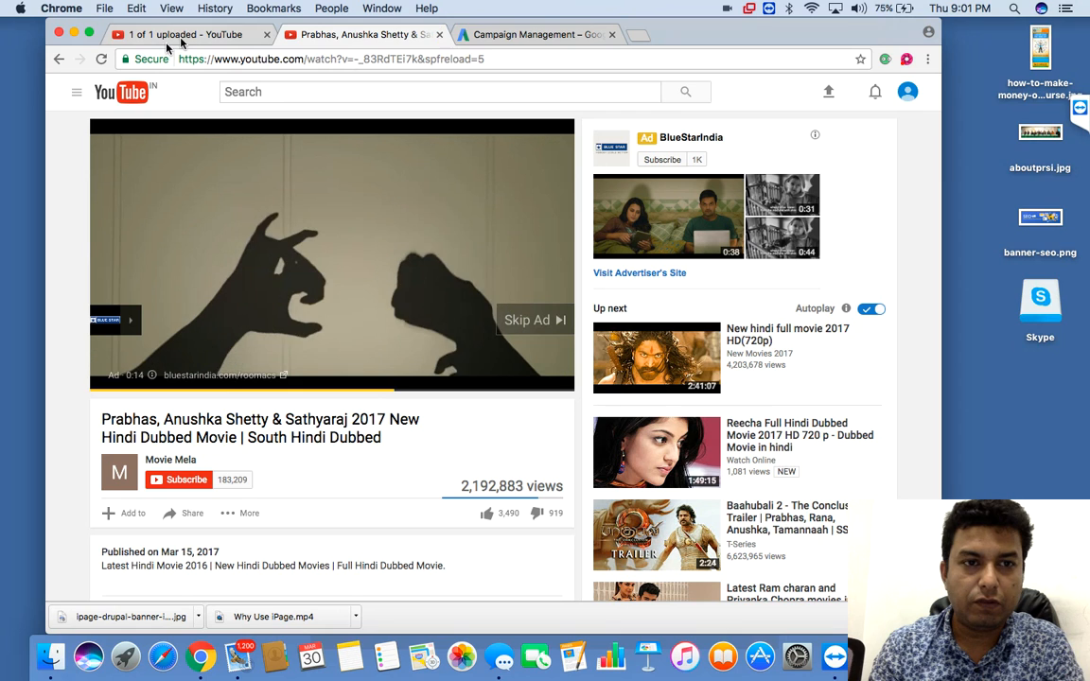
click(59, 60)
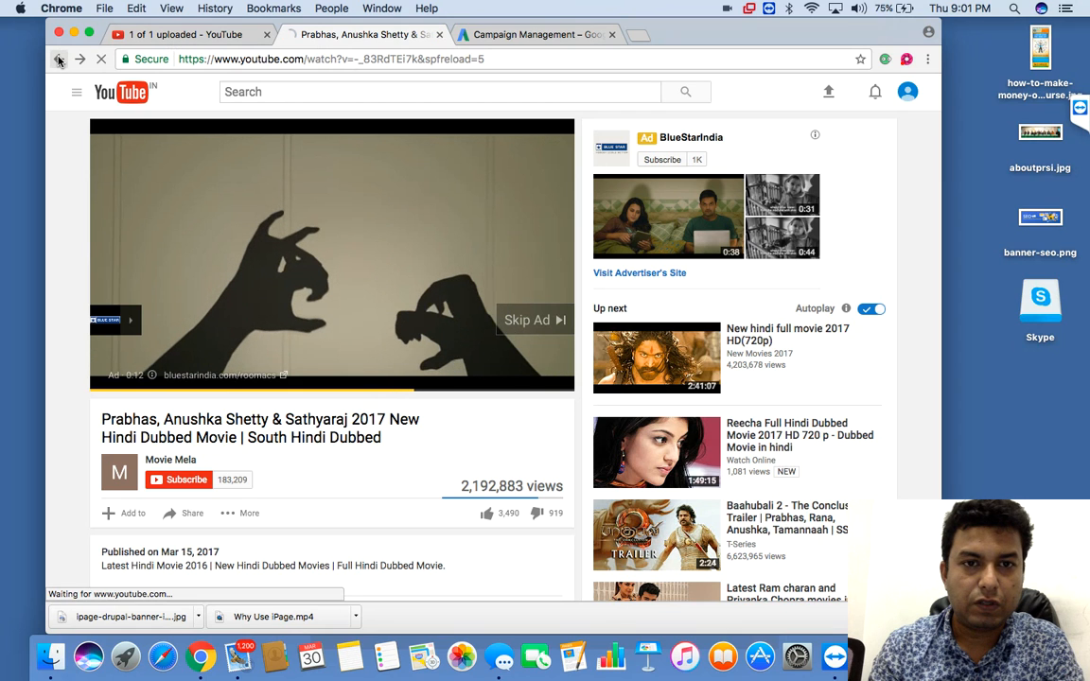
click(509, 36)
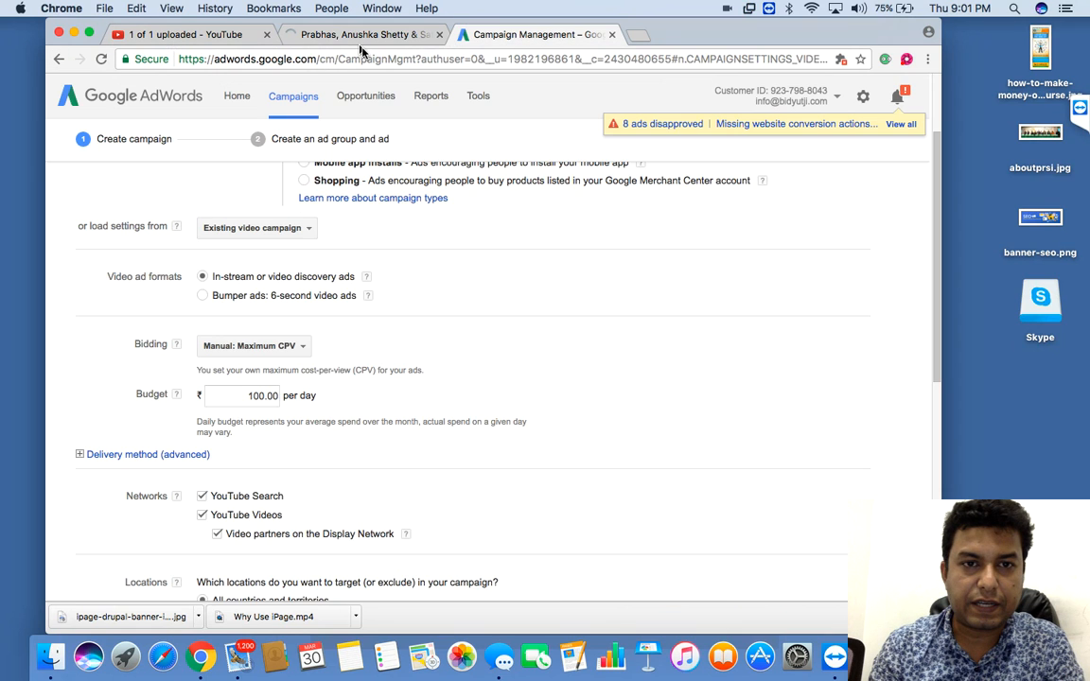
click(358, 36)
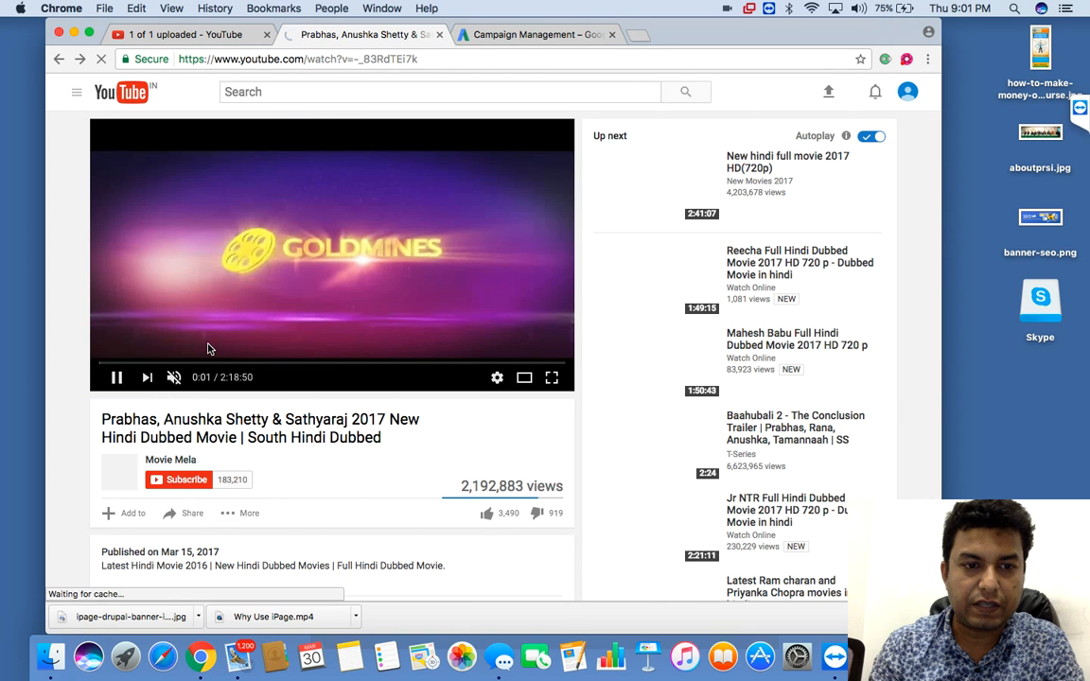
click(117, 379)
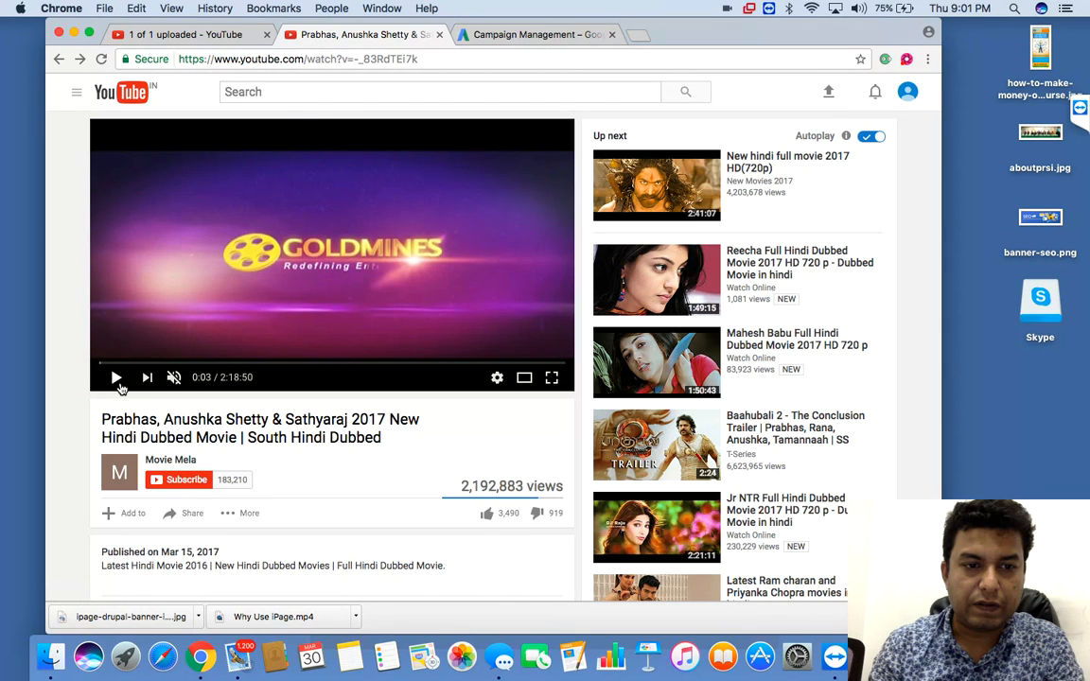
Return to the AdWords campaign form and review the networks, locations, languages, devices and advanced settings.
click(549, 36)
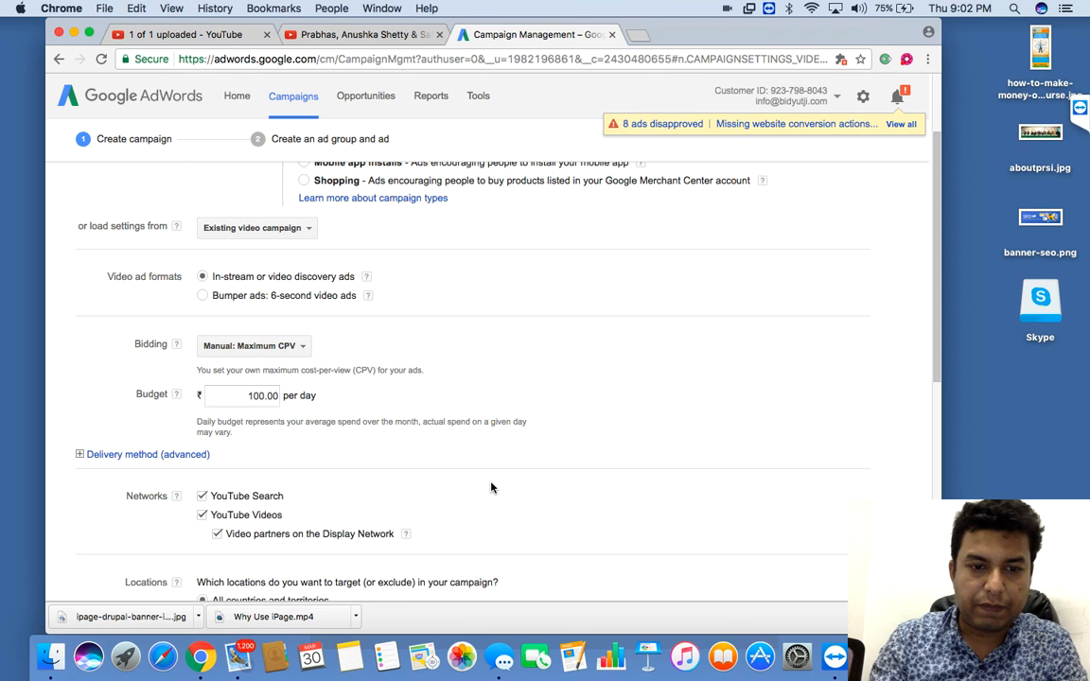
scroll(491, 487, down, 3)
scroll(491, 487, down, 3)
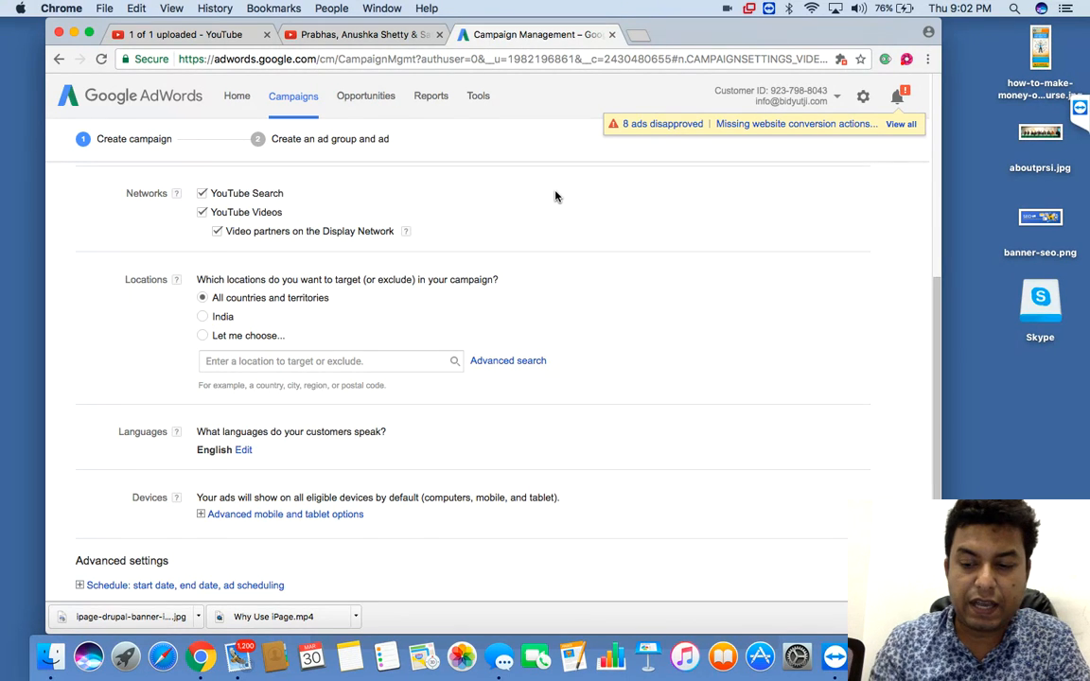
scroll(556, 196, up, 1)
scroll(556, 196, up, 3)
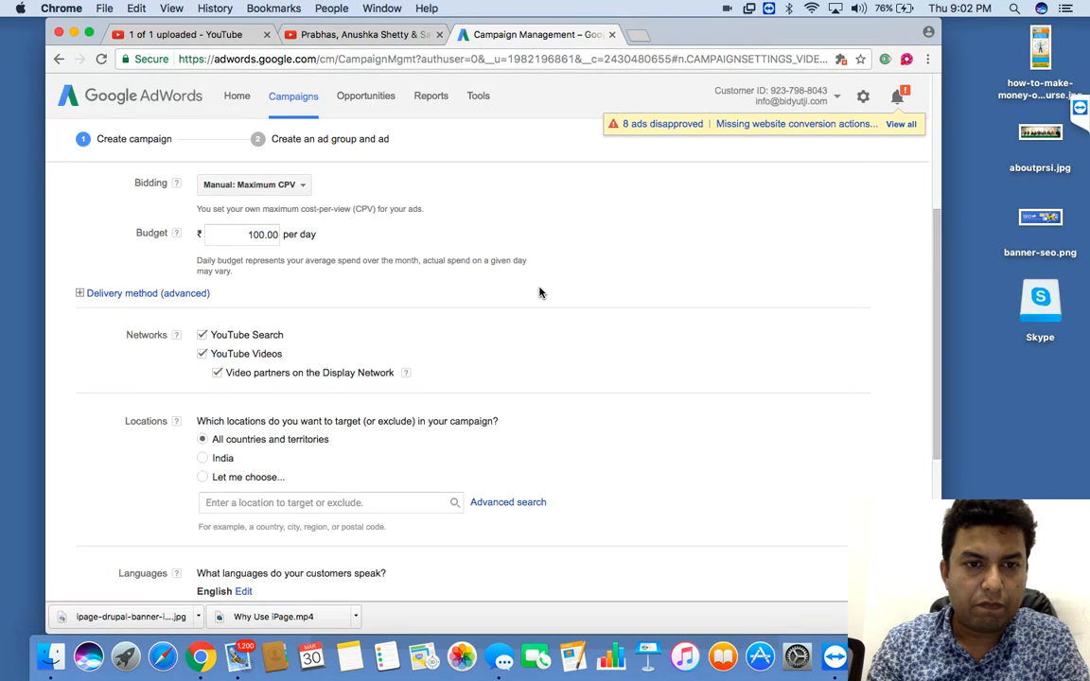
scroll(539, 292, down, 1)
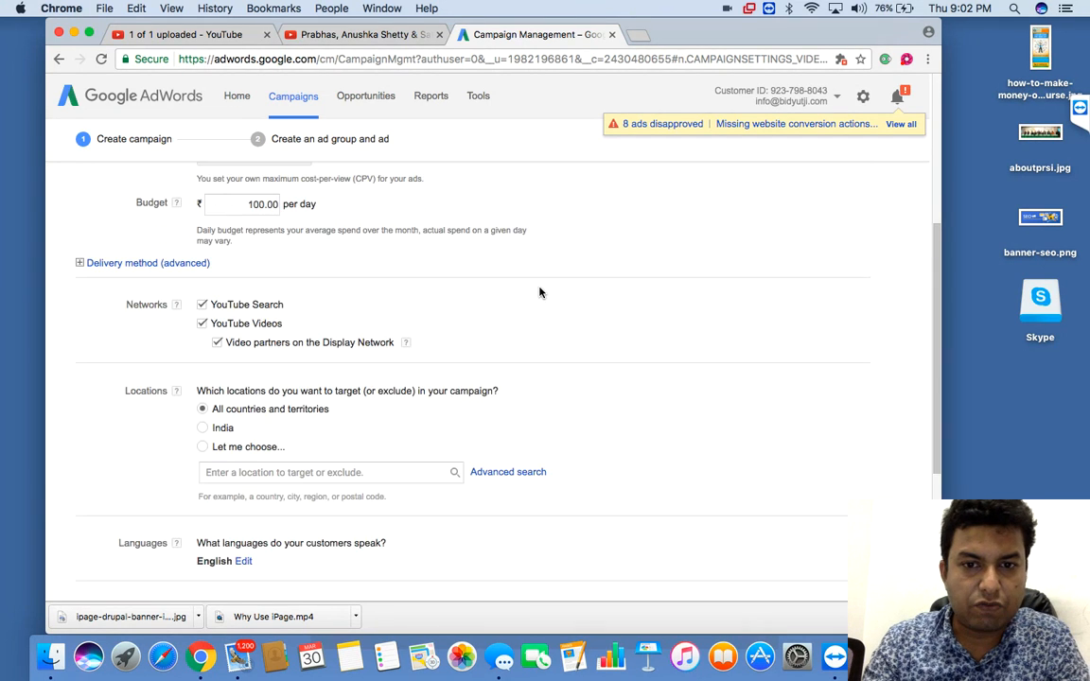
scroll(539, 292, down, 4)
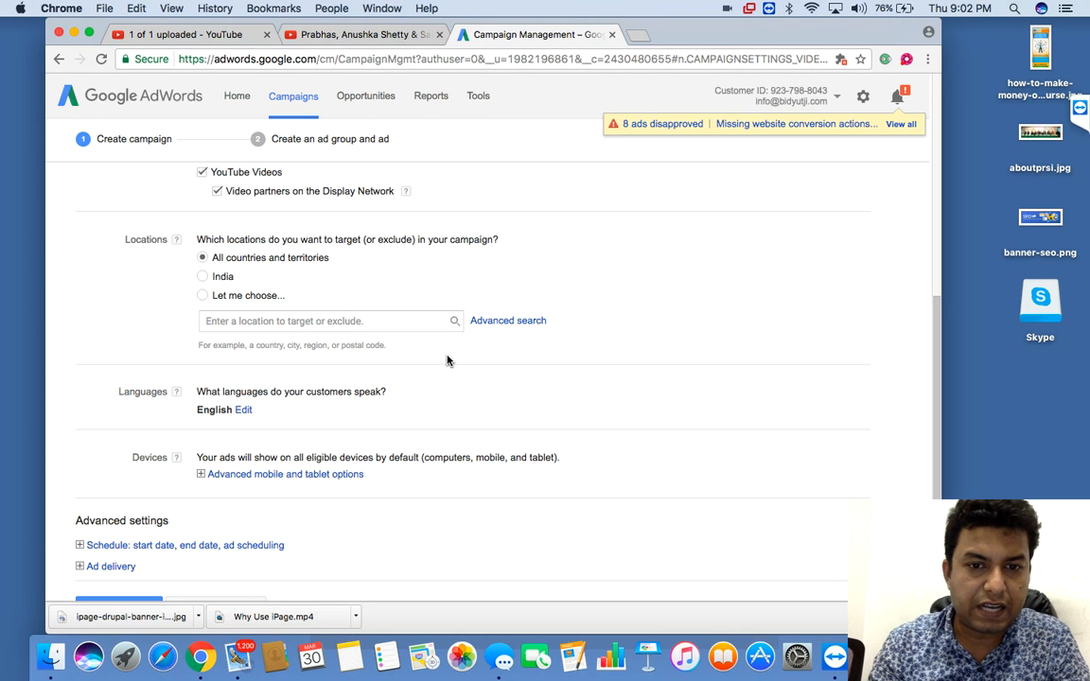
scroll(447, 359, down, 3)
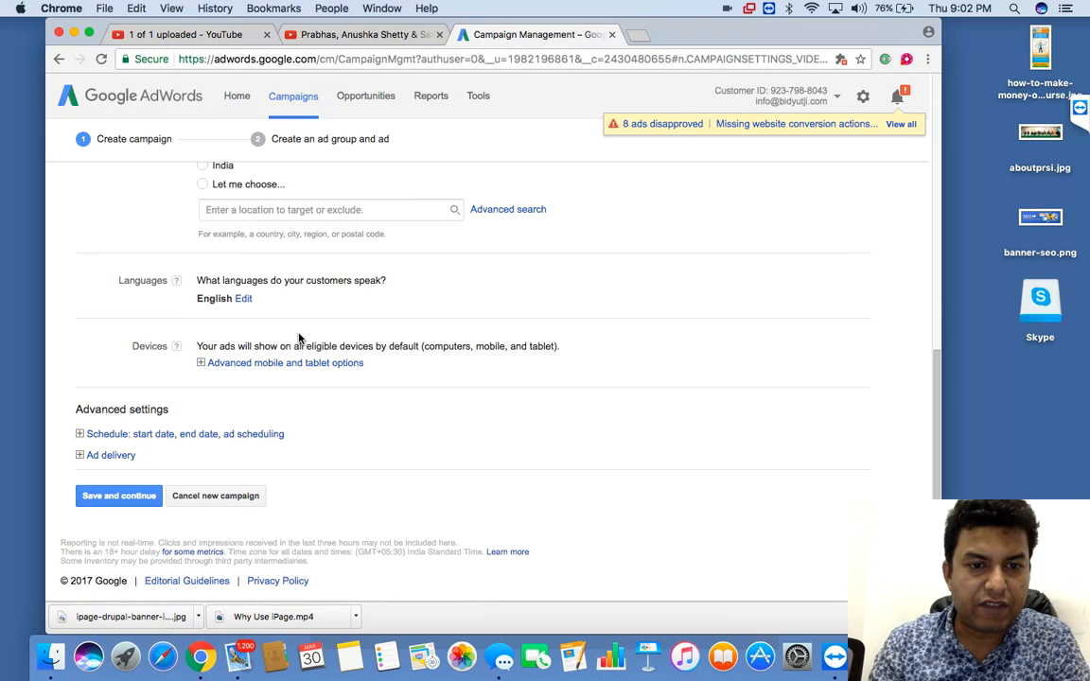
Set the campaign's customer languages to All languages, then save the campaign and continue to the ad group setup.
click(242, 299)
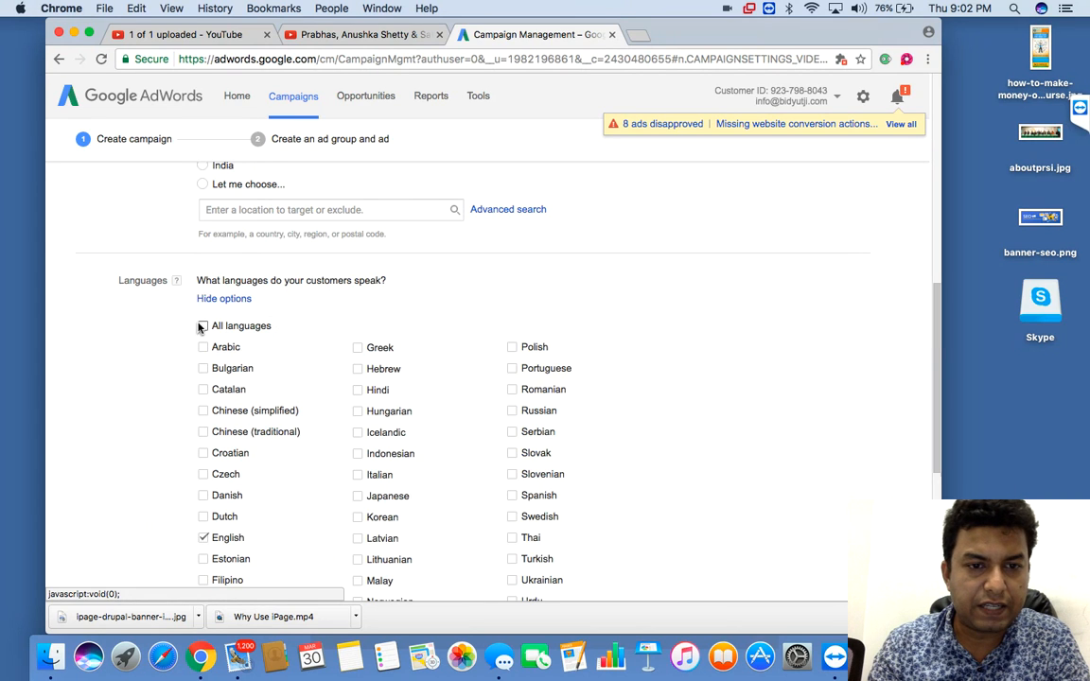
click(204, 327)
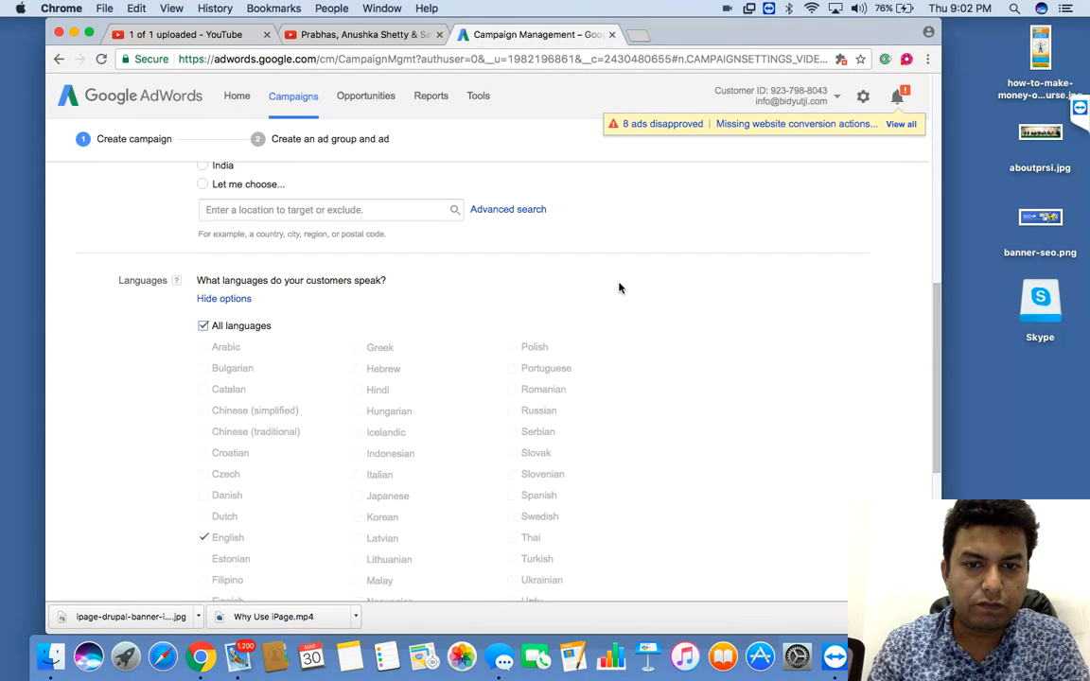
scroll(637, 287, down, 1)
scroll(637, 287, down, 2)
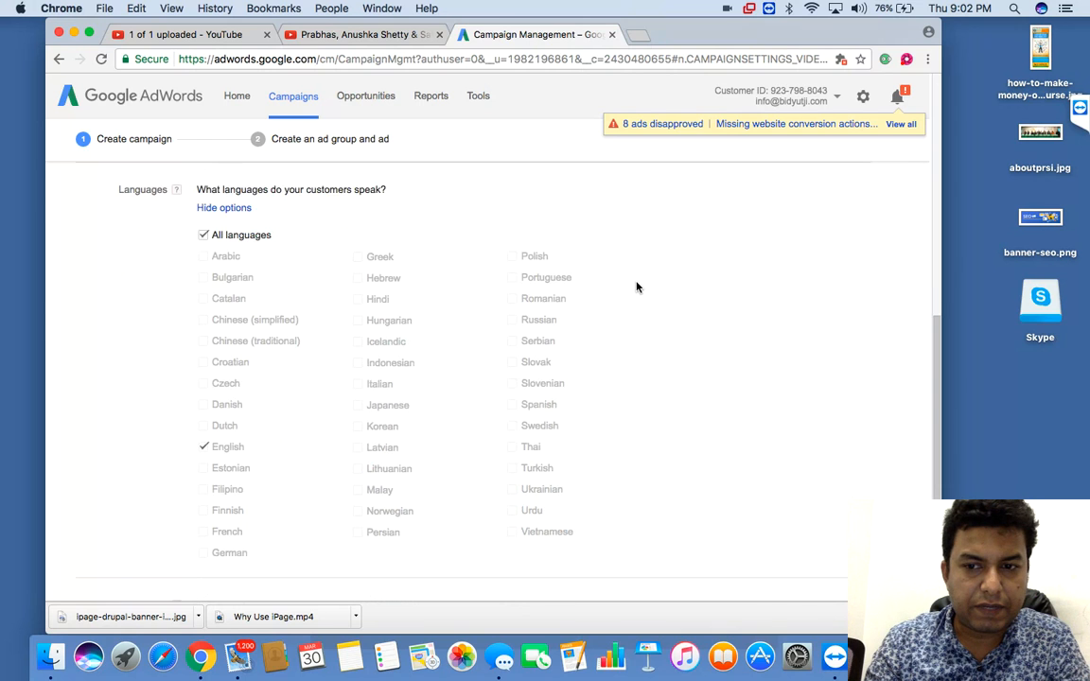
scroll(637, 287, down, 8)
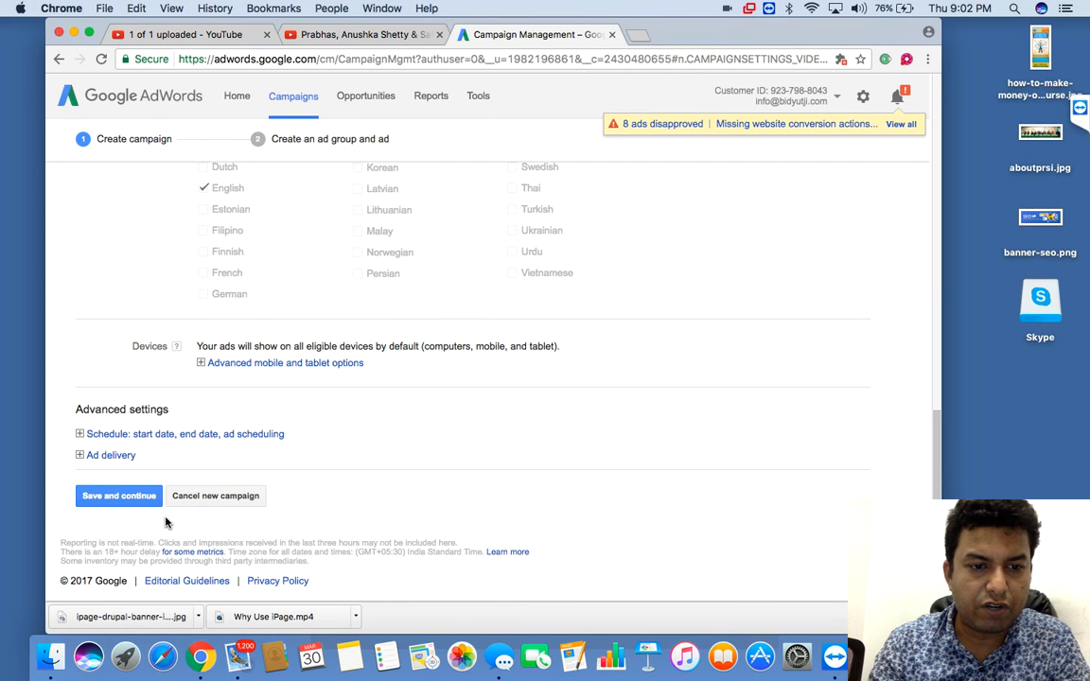
click(139, 500)
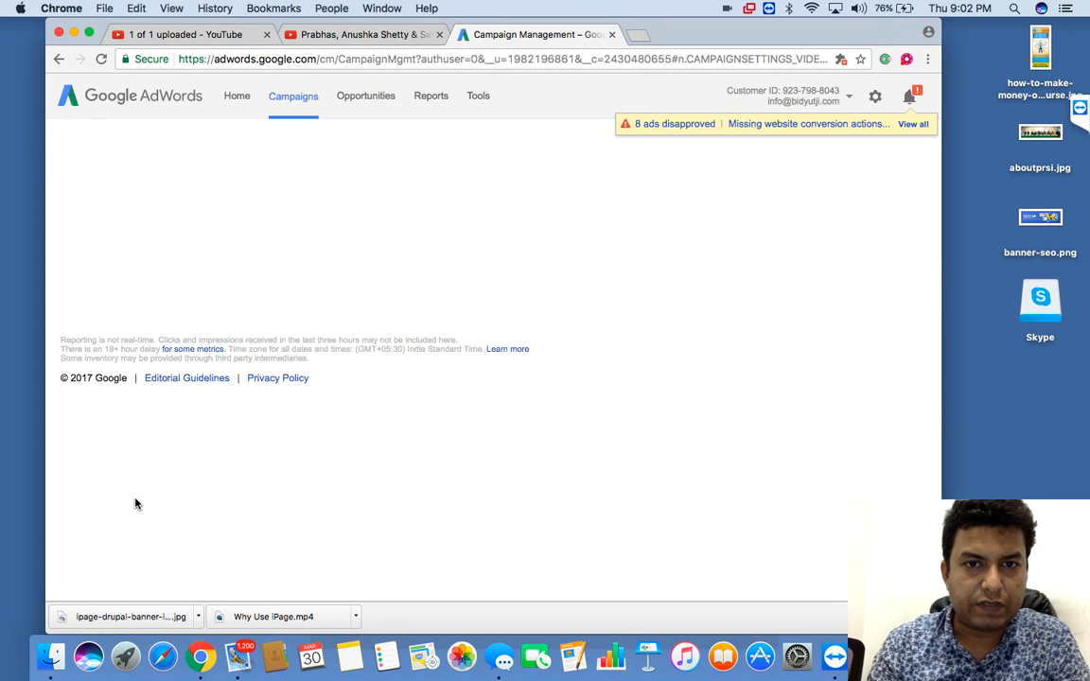
Switch to YouTube and go back to the "SAVE 70% on Web Hosting with FREE Domain @ iPage Hosting" video page.
click(352, 36)
click(58, 59)
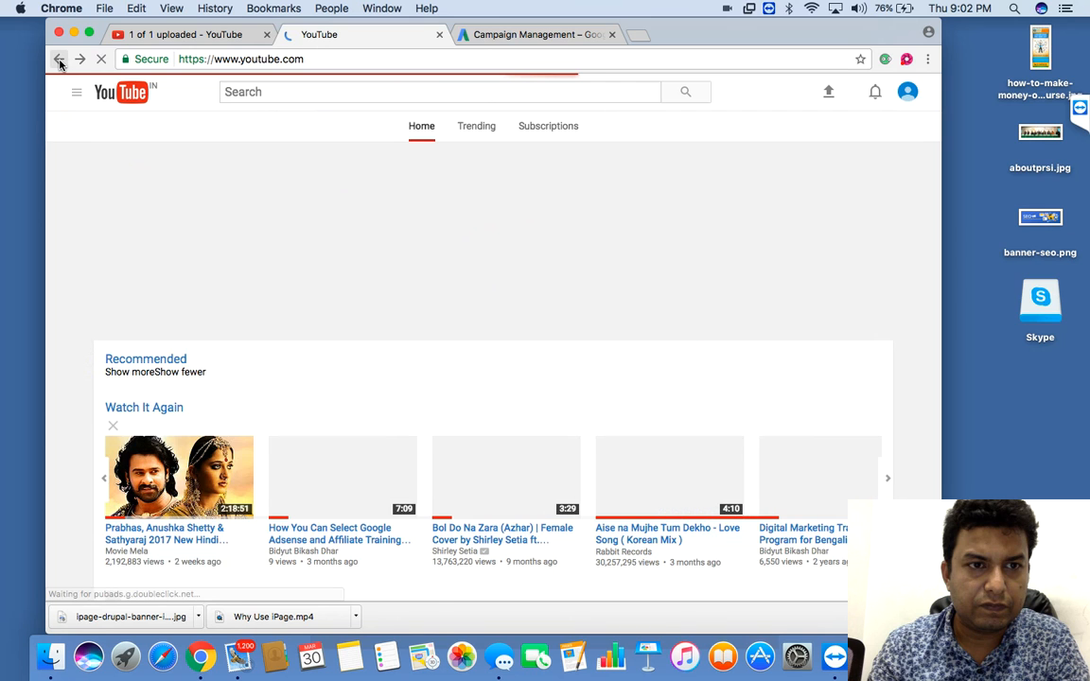
click(59, 59)
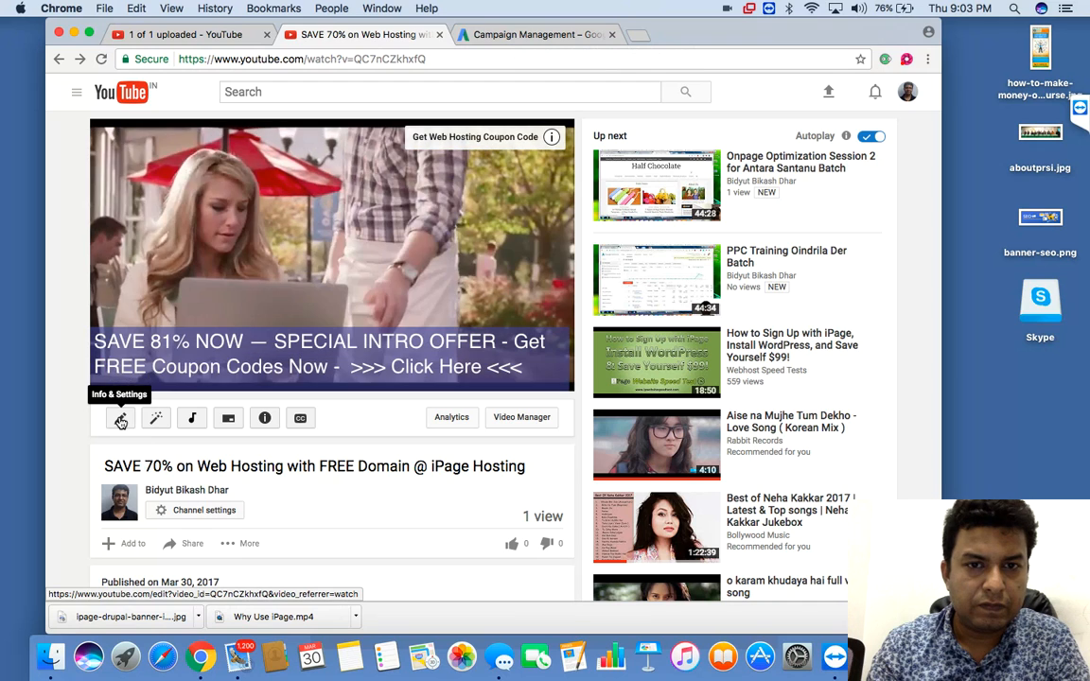
click(120, 421)
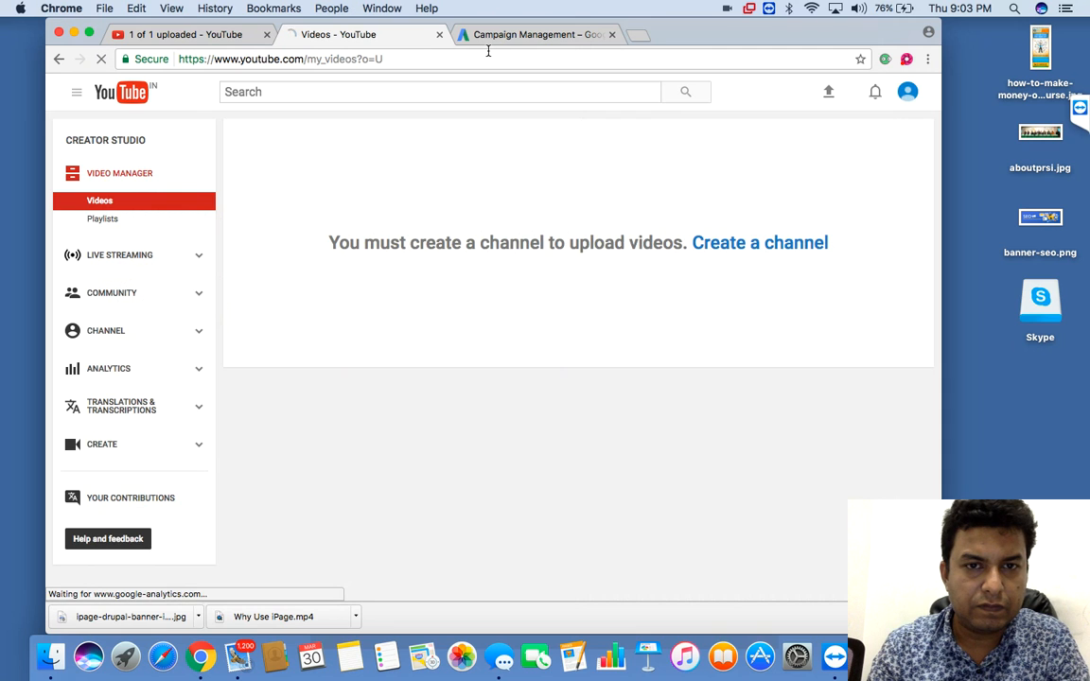
click(58, 61)
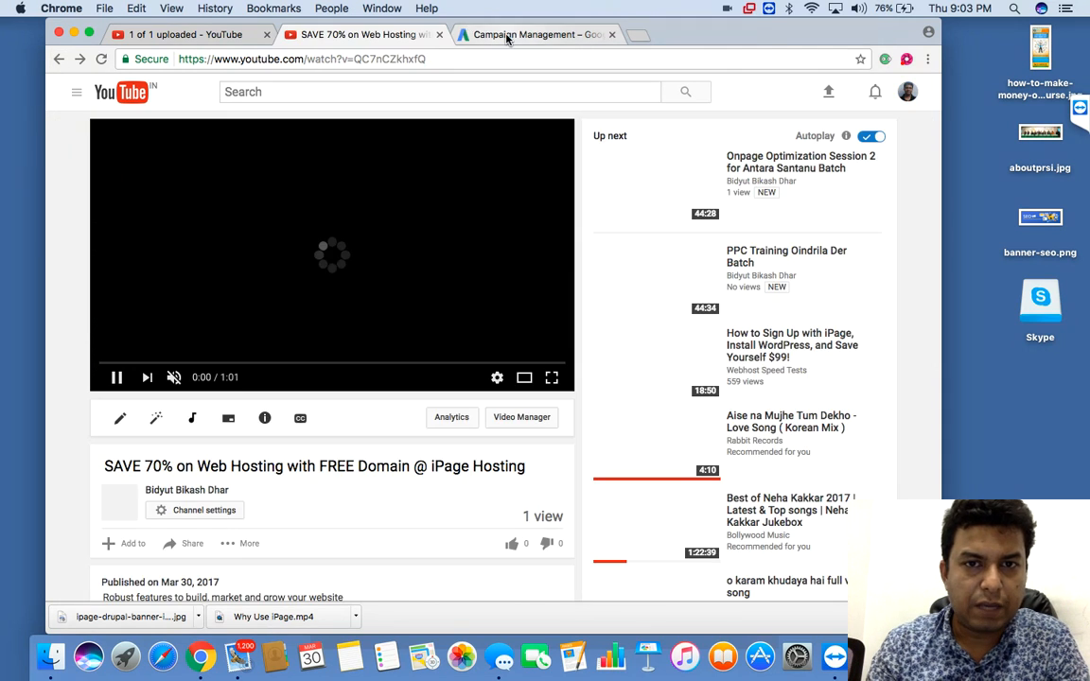
Return to the AdWords ad group form and name the ad group "ipage Web Hosting - instream ads".
click(507, 36)
click(265, 319)
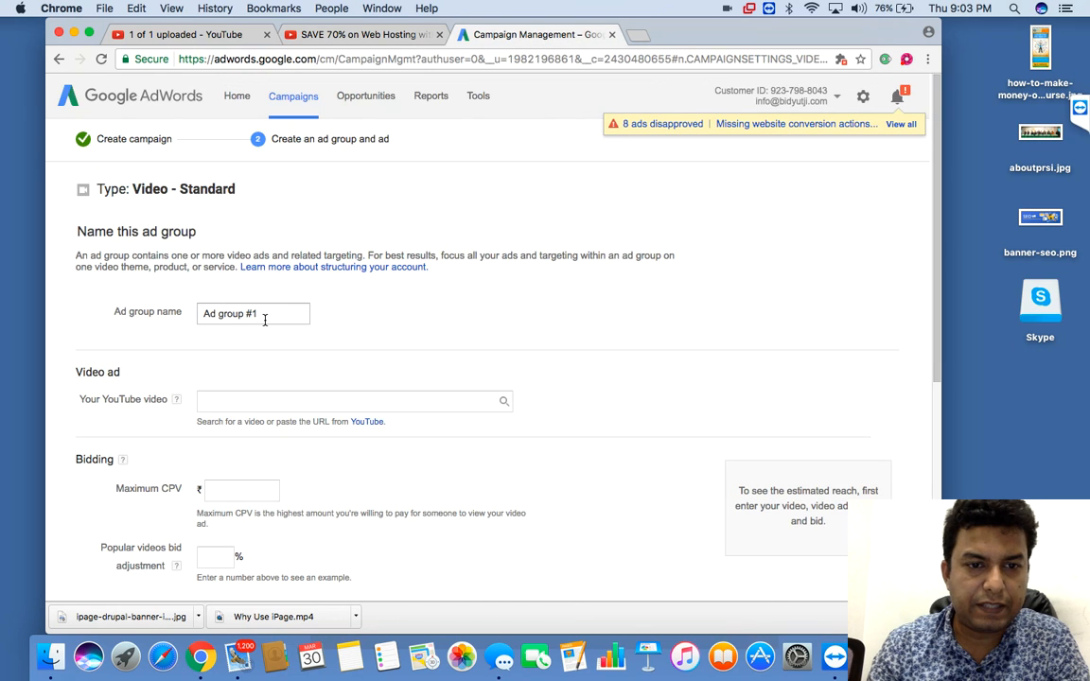
key(BackSpace)
key(BackSpace)
key(BackSpace)
key(BackSpace)
key(BackSpace)
key(BackSpace)
key(BackSpace)
key(BackSpace)
key(BackSpace)
key(BackSpace)
key(BackSpace)
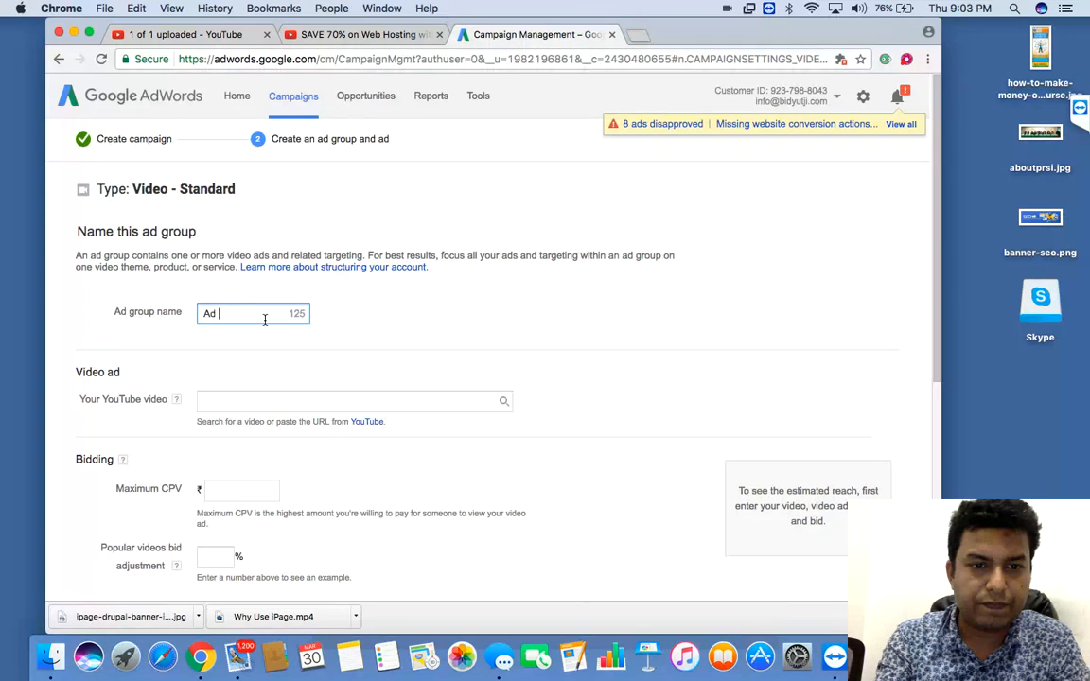
text(ipage)
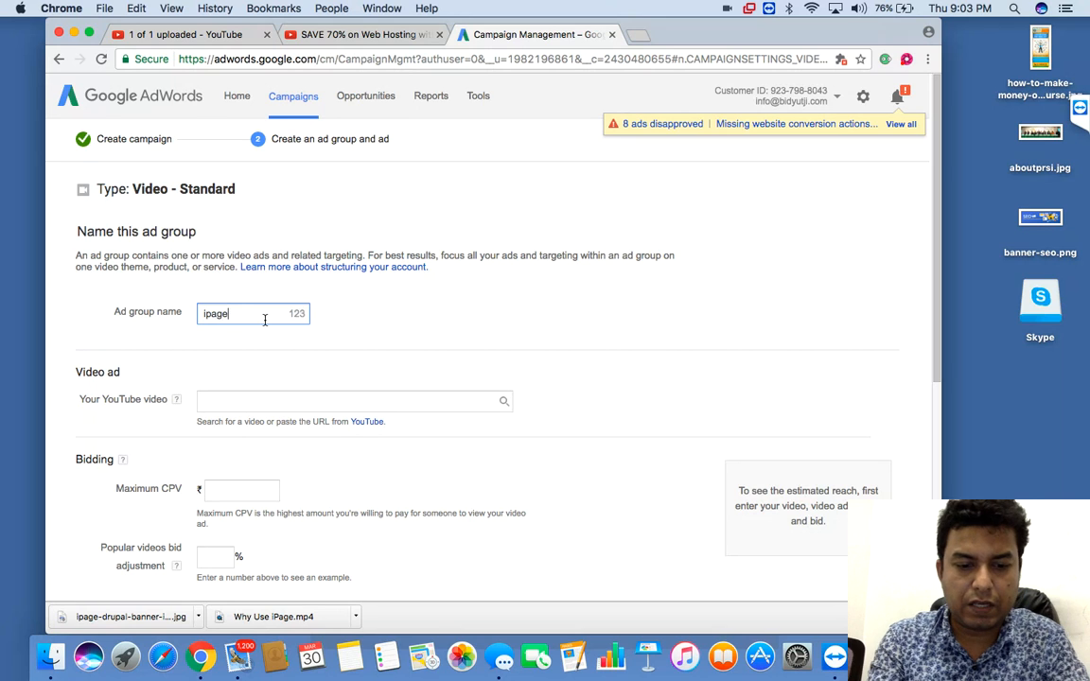
text( Web Hosting)
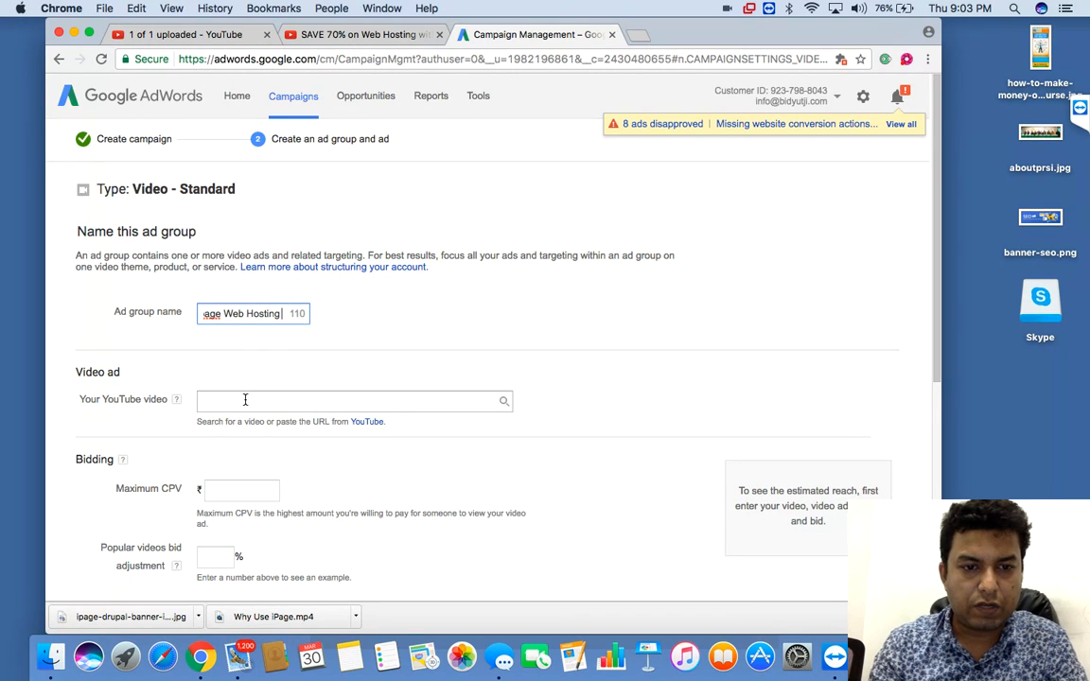
text(i)
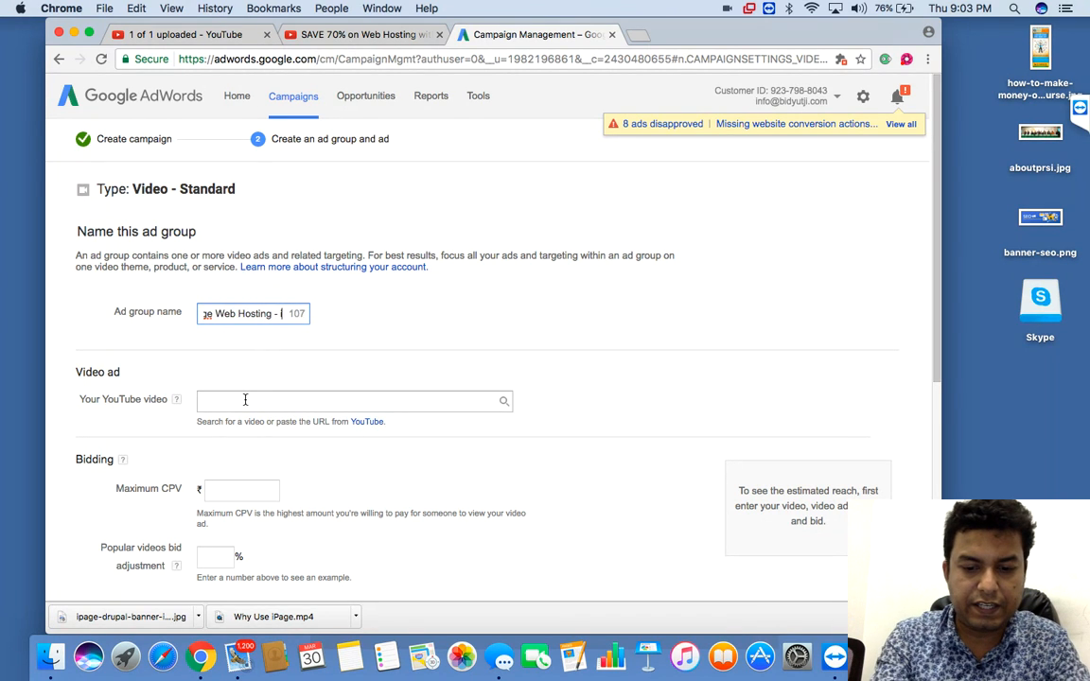
text(nstream ads)
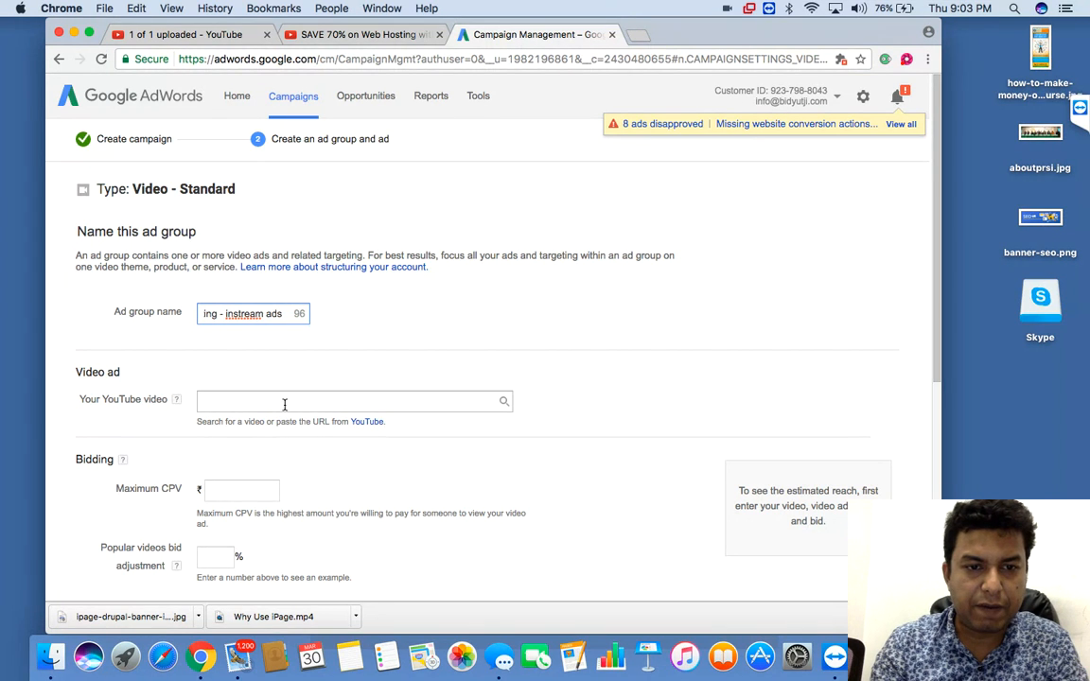
Copy the iPage hosting video's URL from YouTube and paste it into the AdWords form as the ad's YouTube video.
click(270, 405)
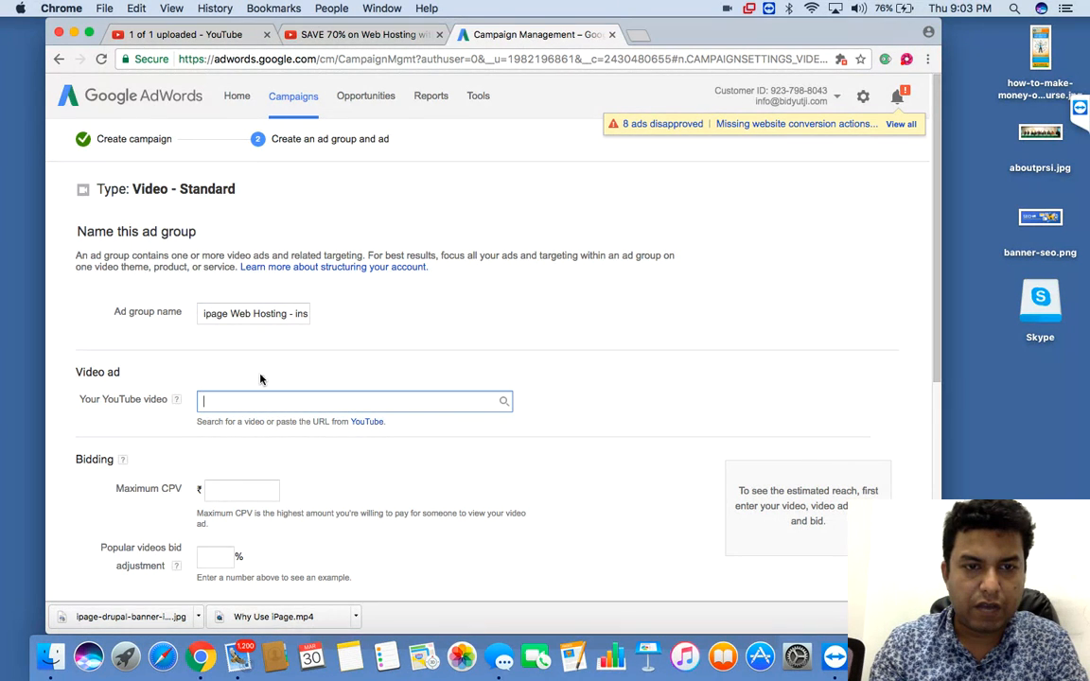
click(345, 34)
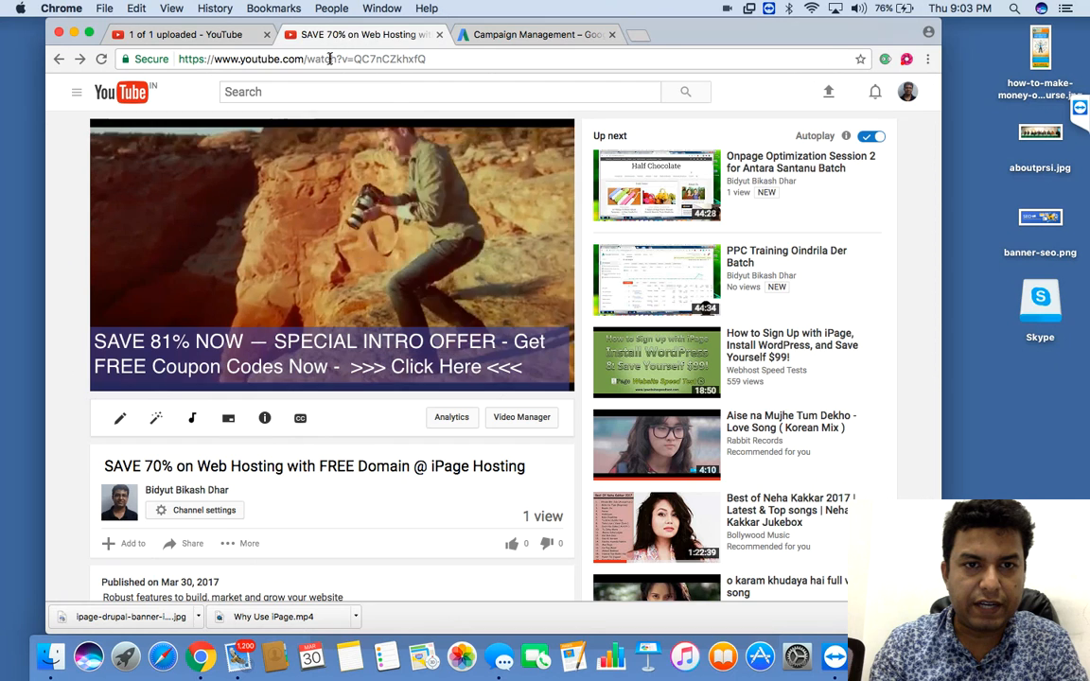
click(331, 61)
key(super+c)
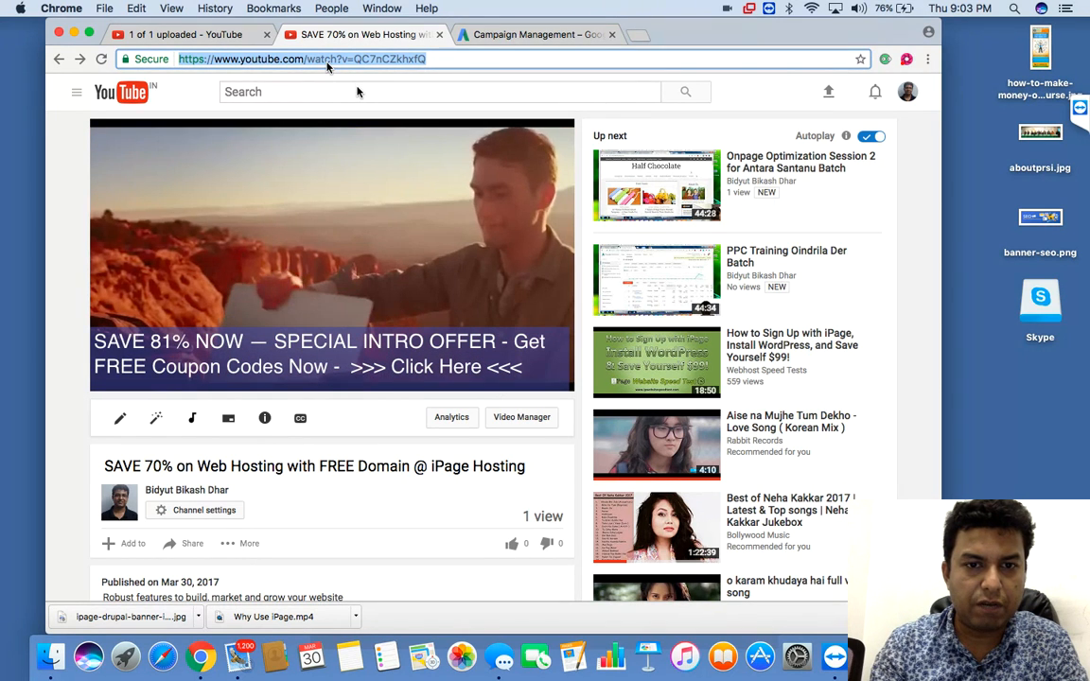
click(523, 35)
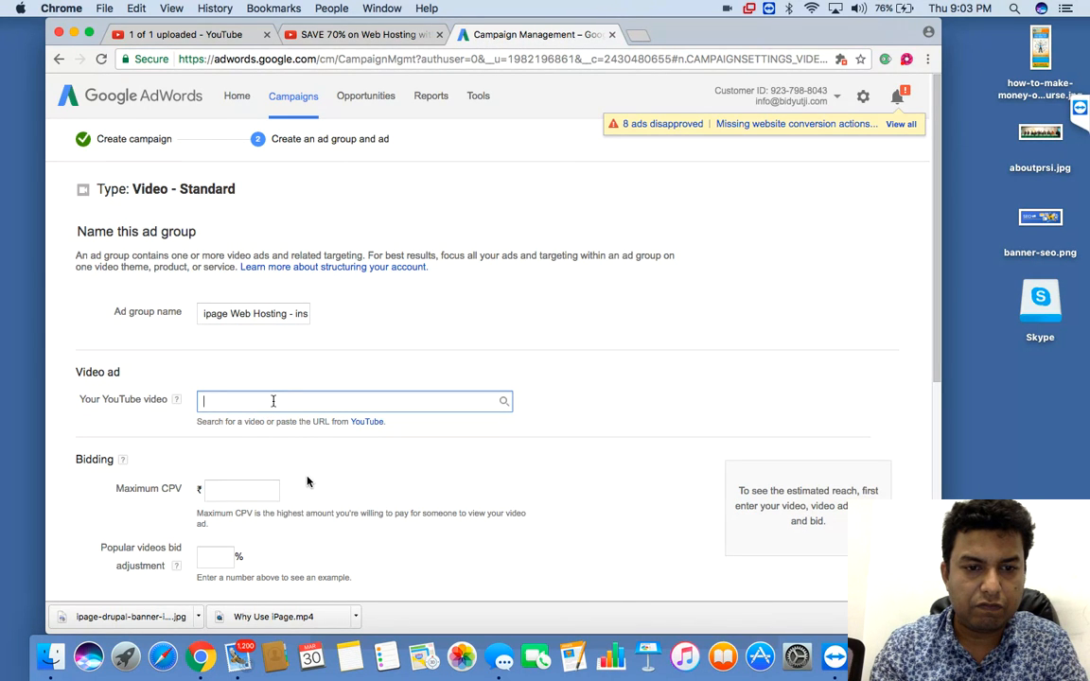
key(super+v)
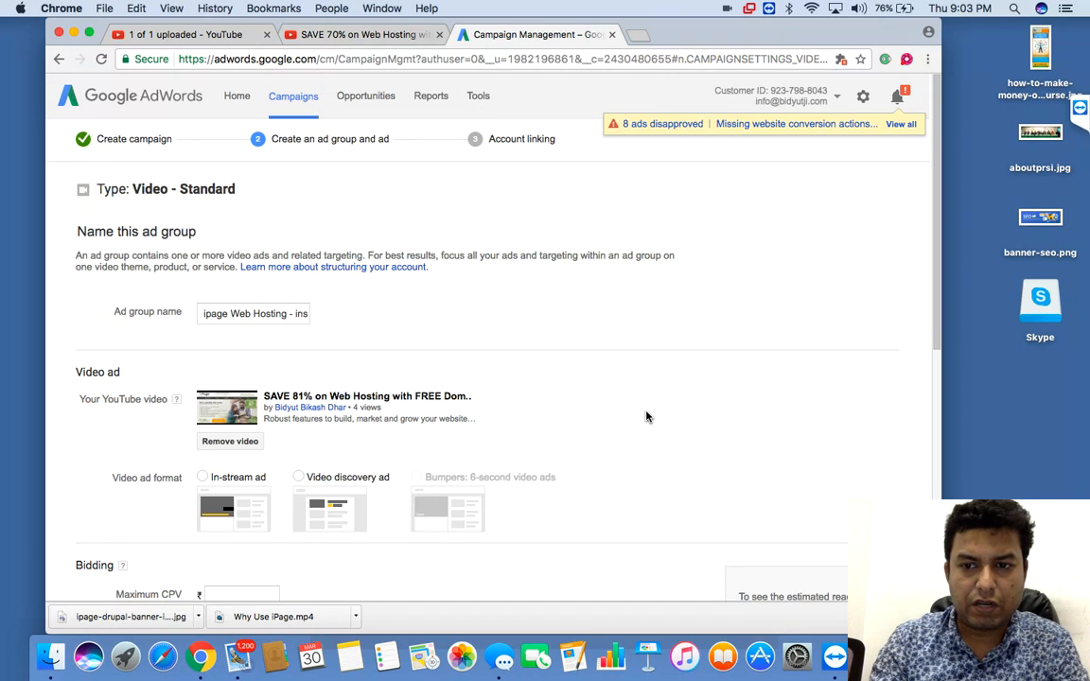
Compare the in-stream and video discovery ad formats, then choose In-stream ad as the video ad format.
scroll(646, 416, down, 3)
scroll(646, 417, down, 2)
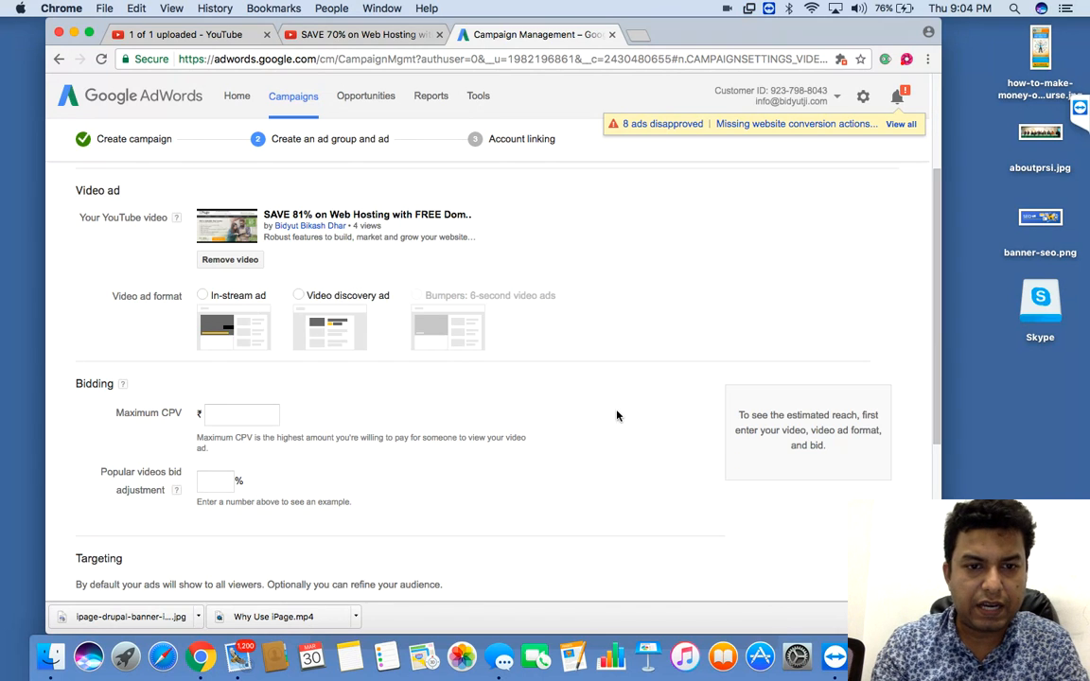
click(202, 296)
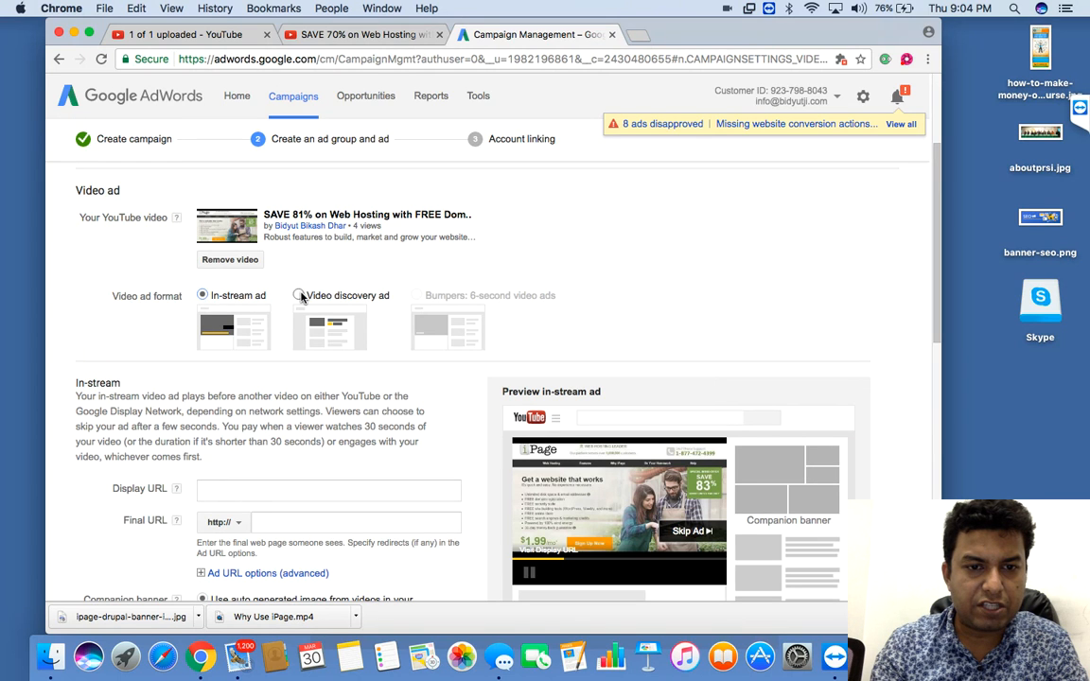
click(299, 296)
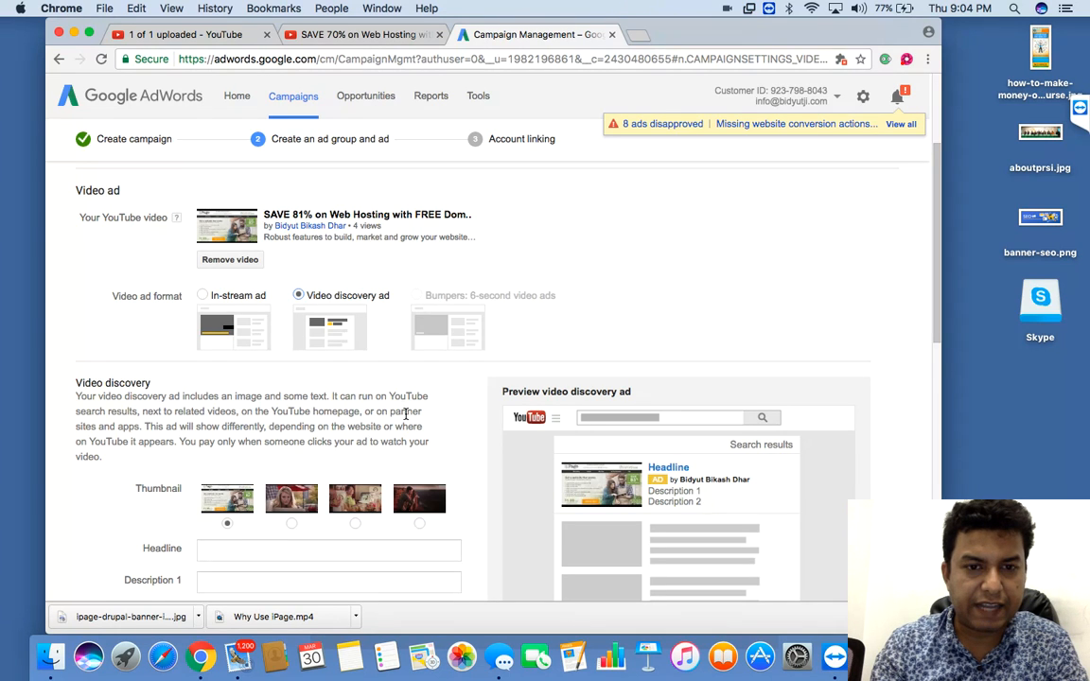
click(201, 296)
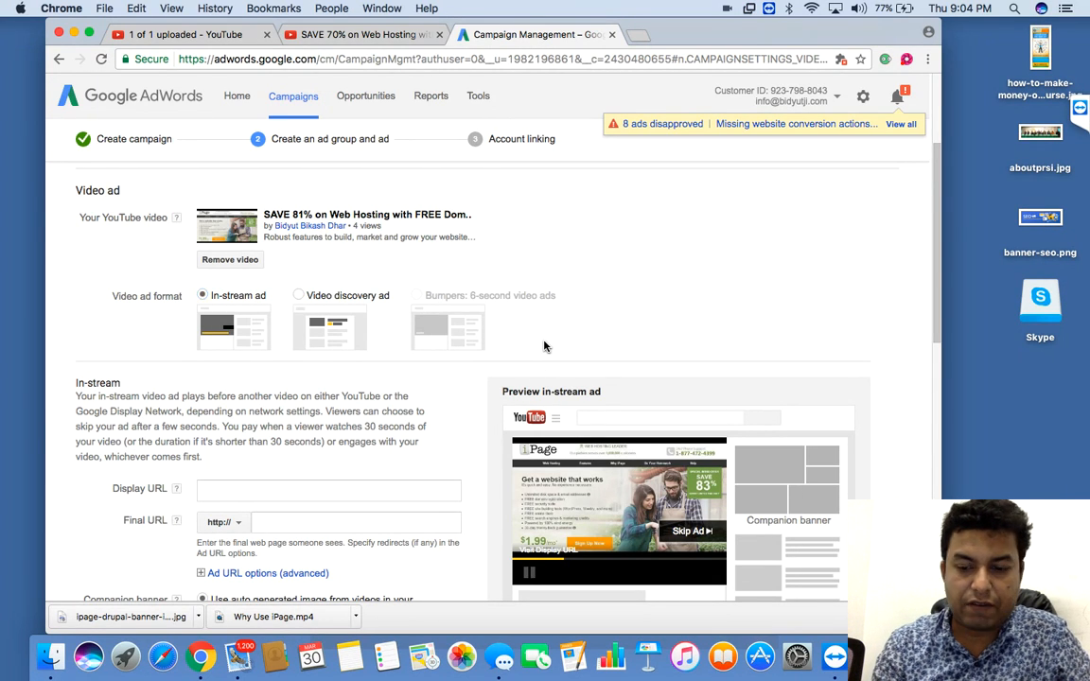
mouse_move(544, 346)
scroll(544, 346, down, 5)
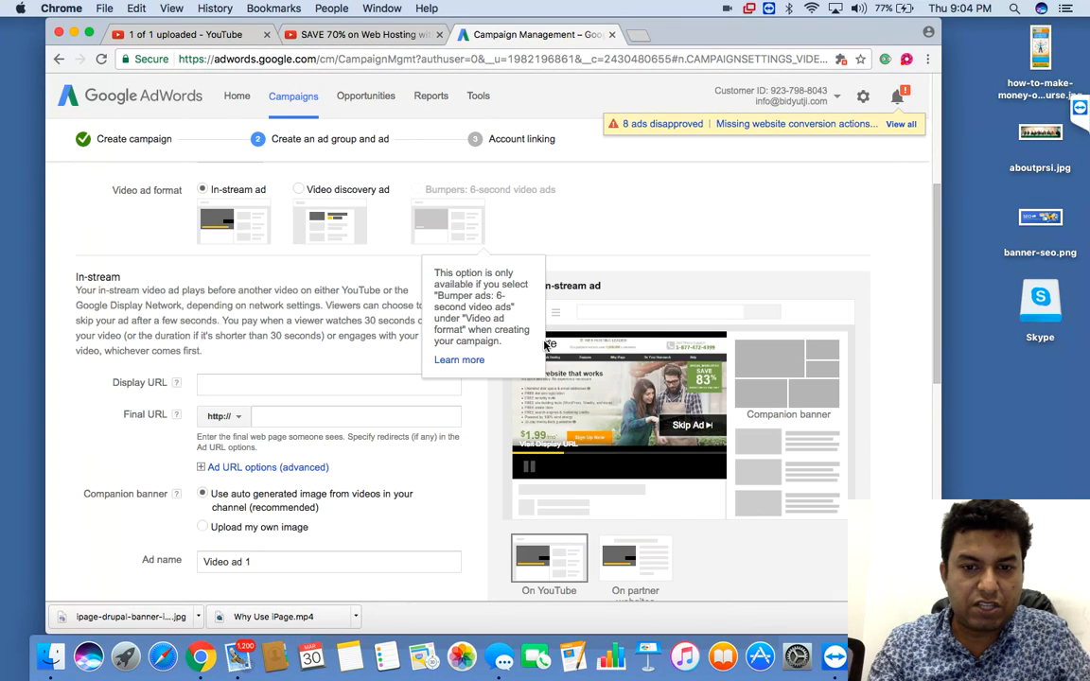
click(331, 306)
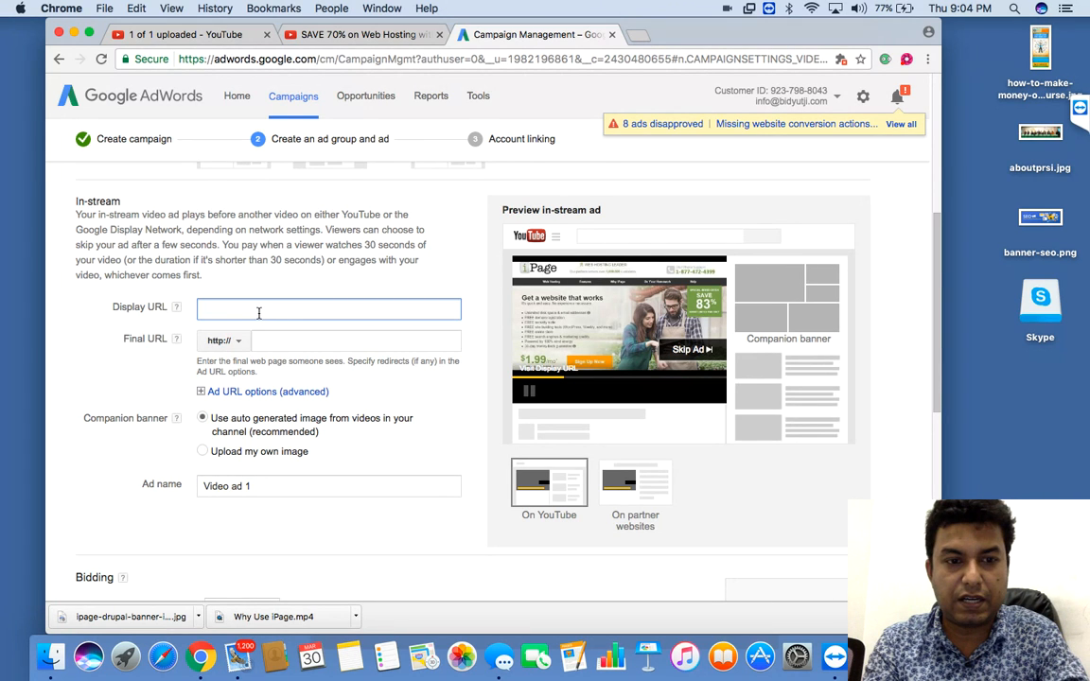
text(www.bid)
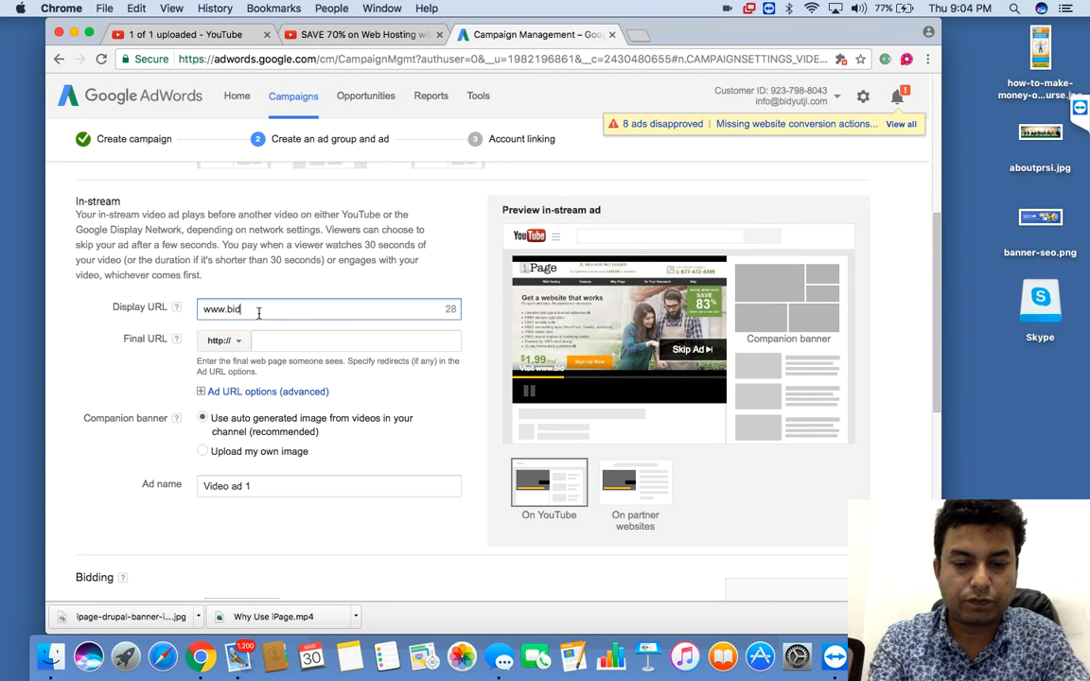
text(yutji.com)
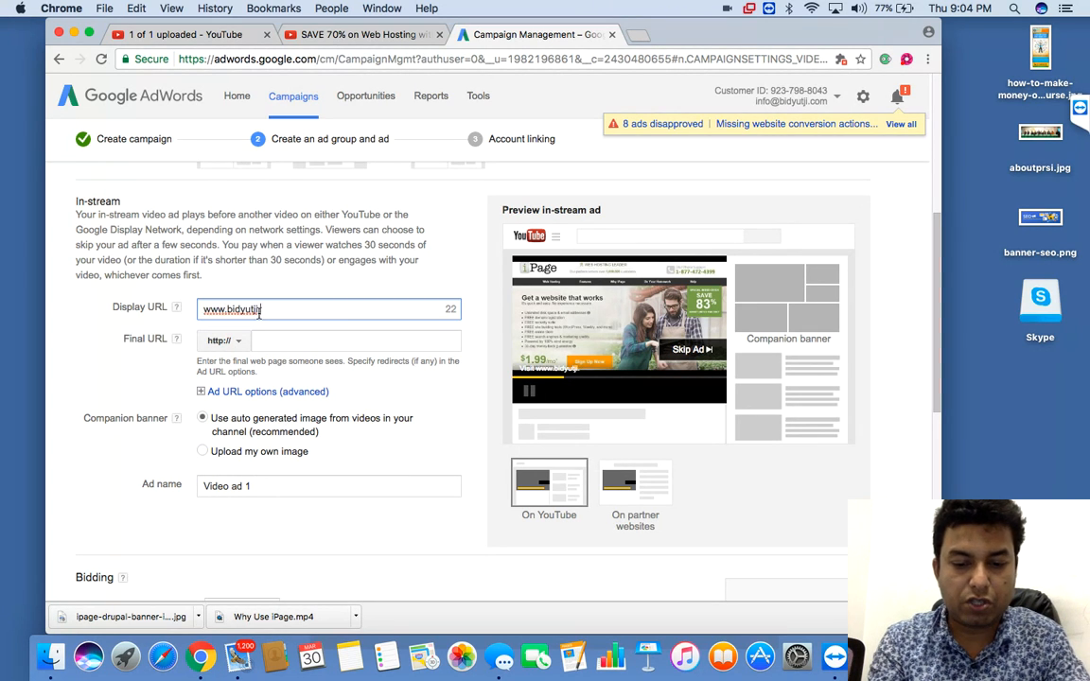
text(/ipage)
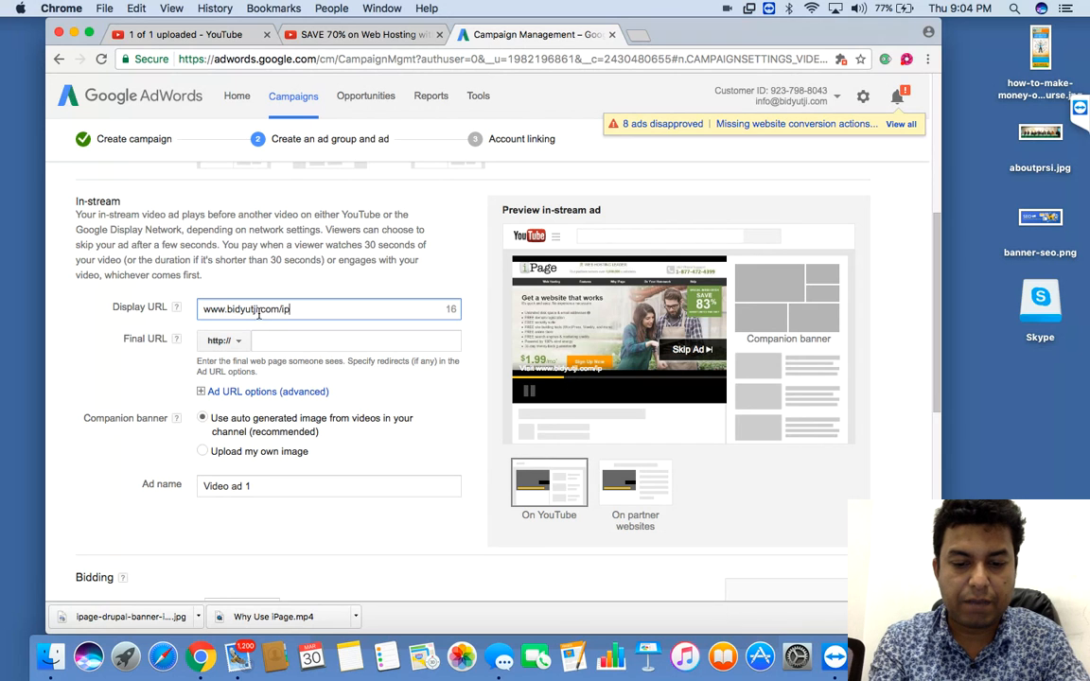
click(312, 342)
text(www.bidyutji.com/ipage)
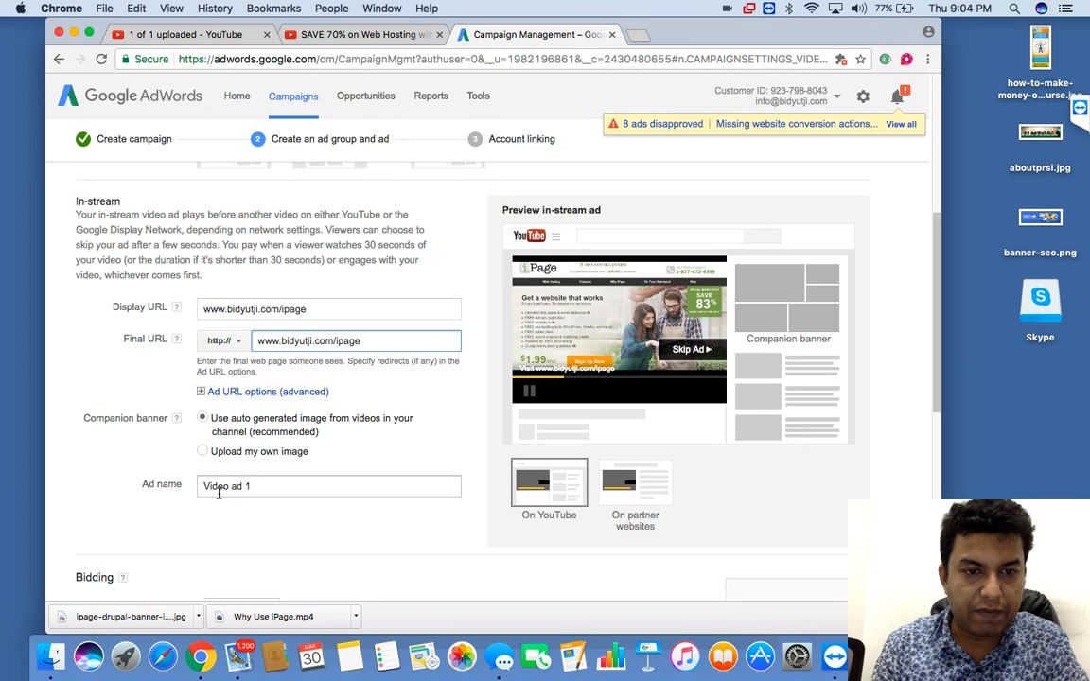
Set the ad group's maximum CPV bid to ₹0.50 in the bidding section.
click(226, 549)
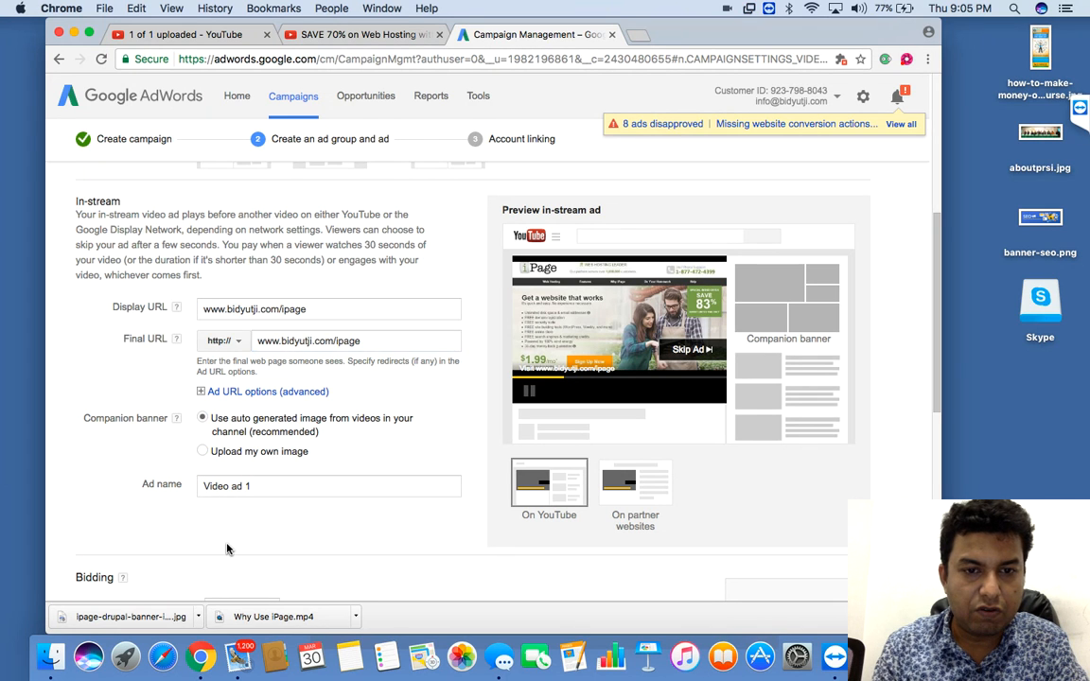
scroll(227, 549, down, 1)
scroll(227, 549, down, 5)
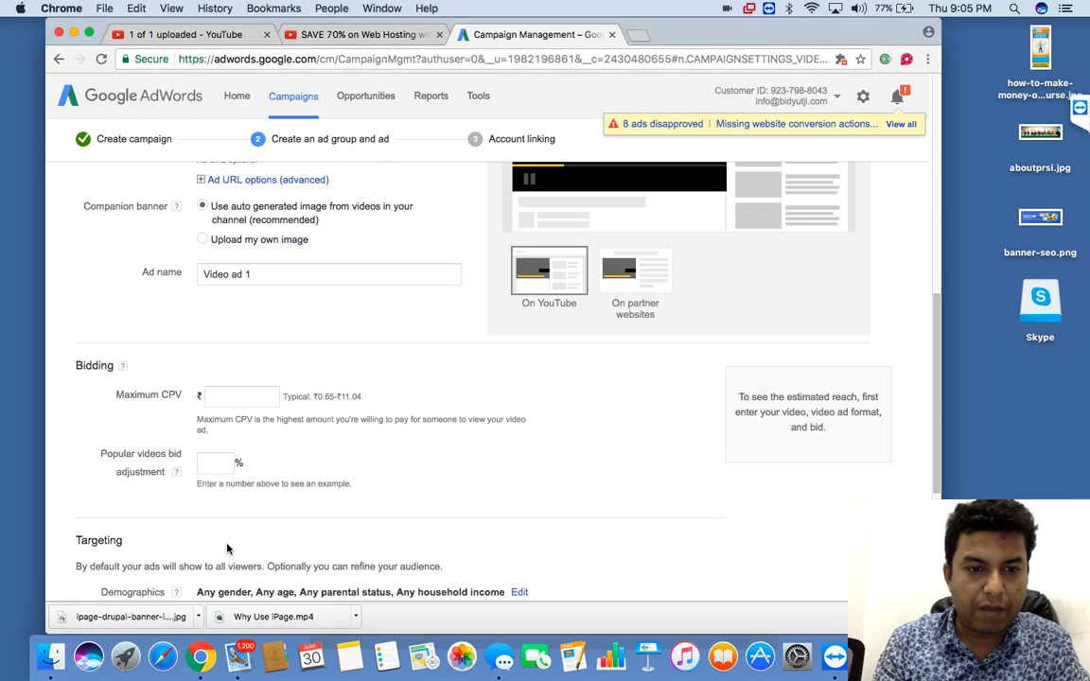
scroll(226, 548, down, 1)
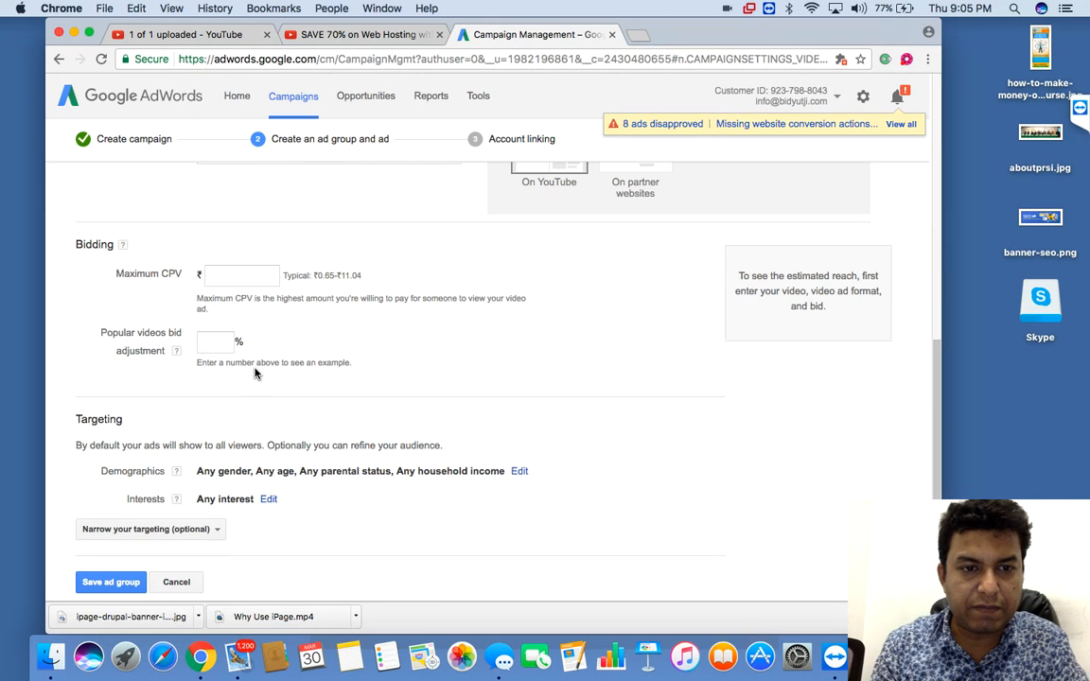
click(248, 279)
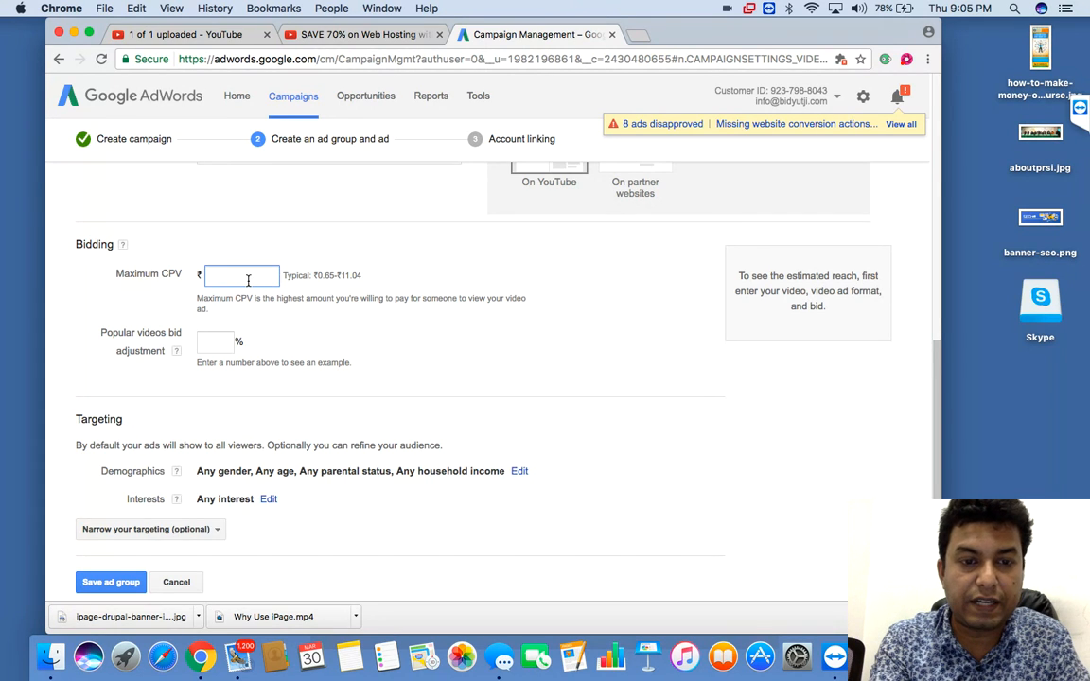
text(0.00)
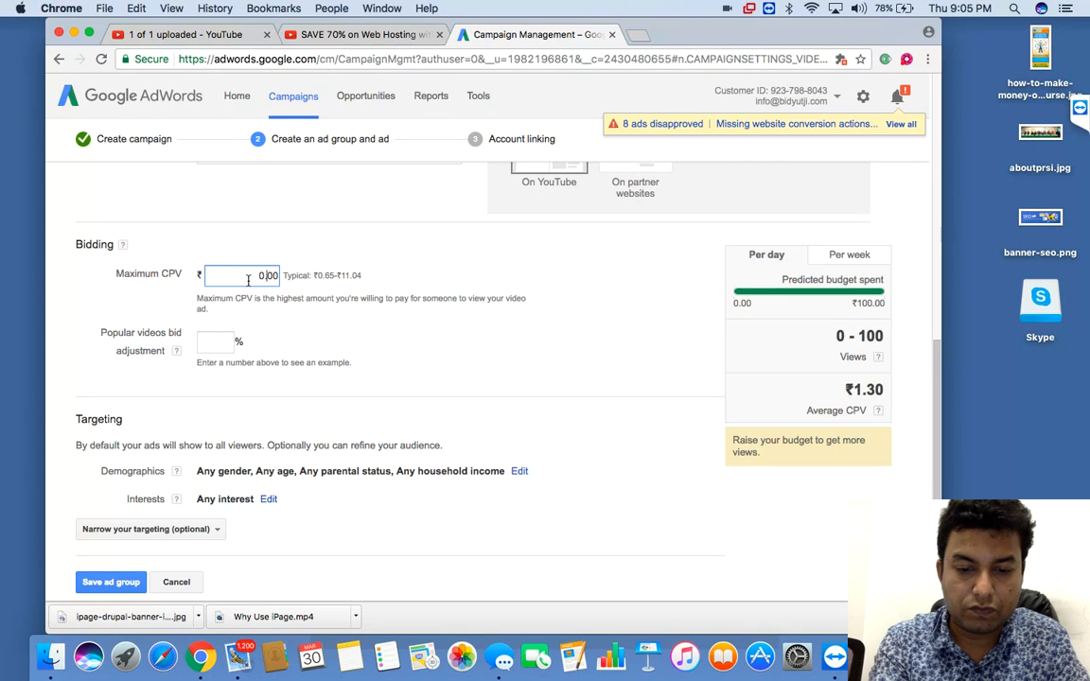
key(Delete)
text(5)
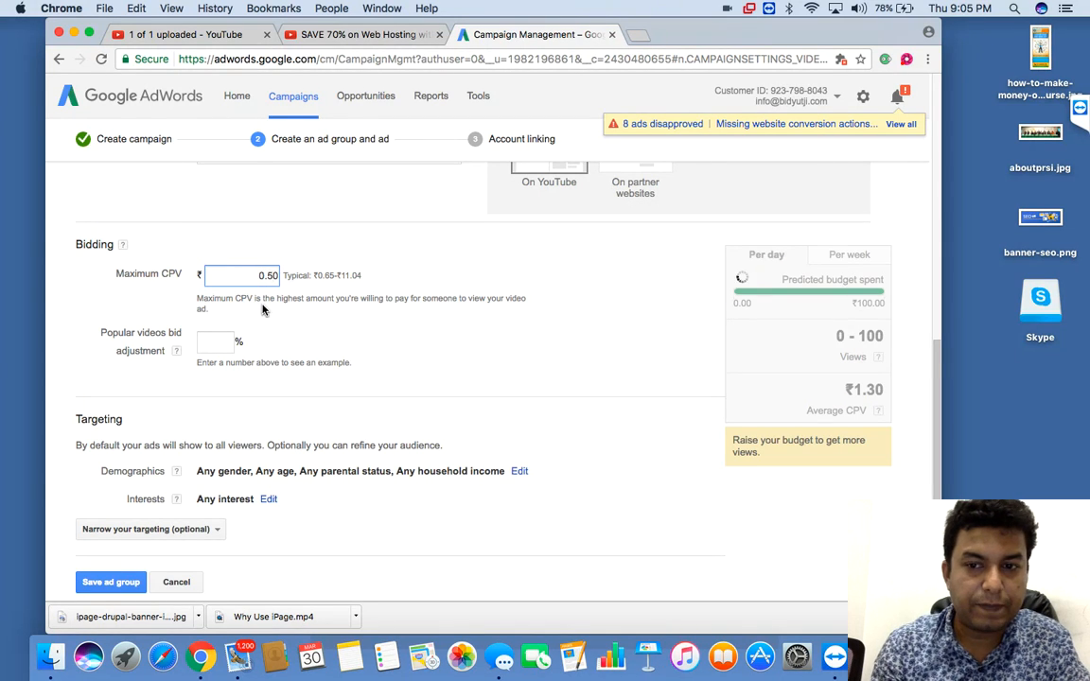
Set the popular videos bid adjustment to 20% for the ad group.
click(210, 345)
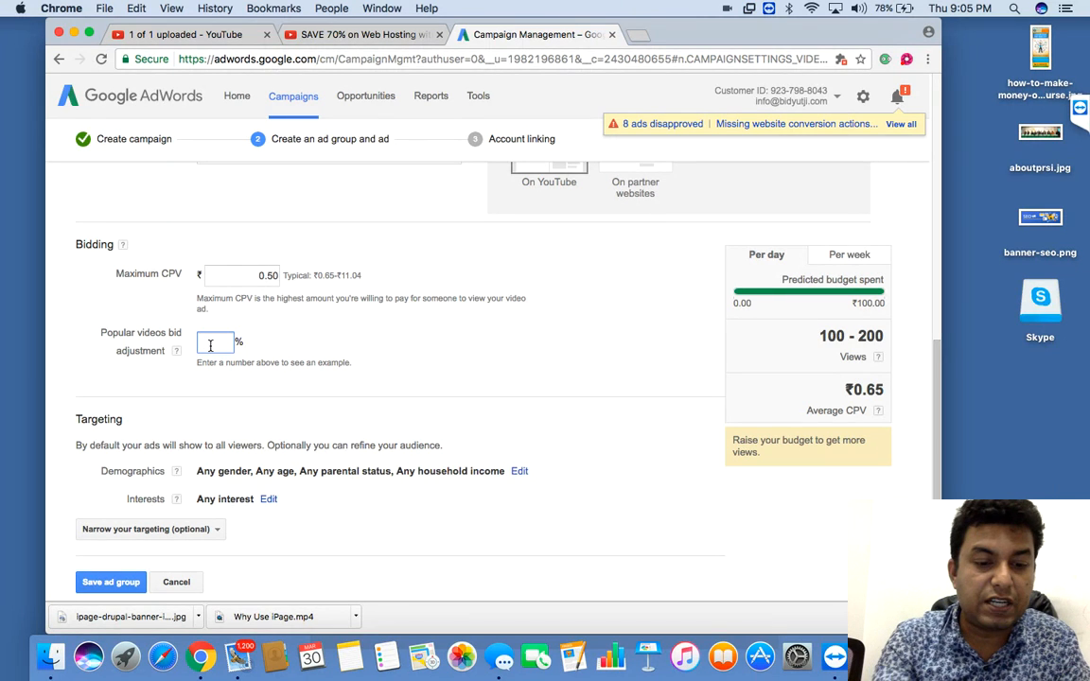
text(20)
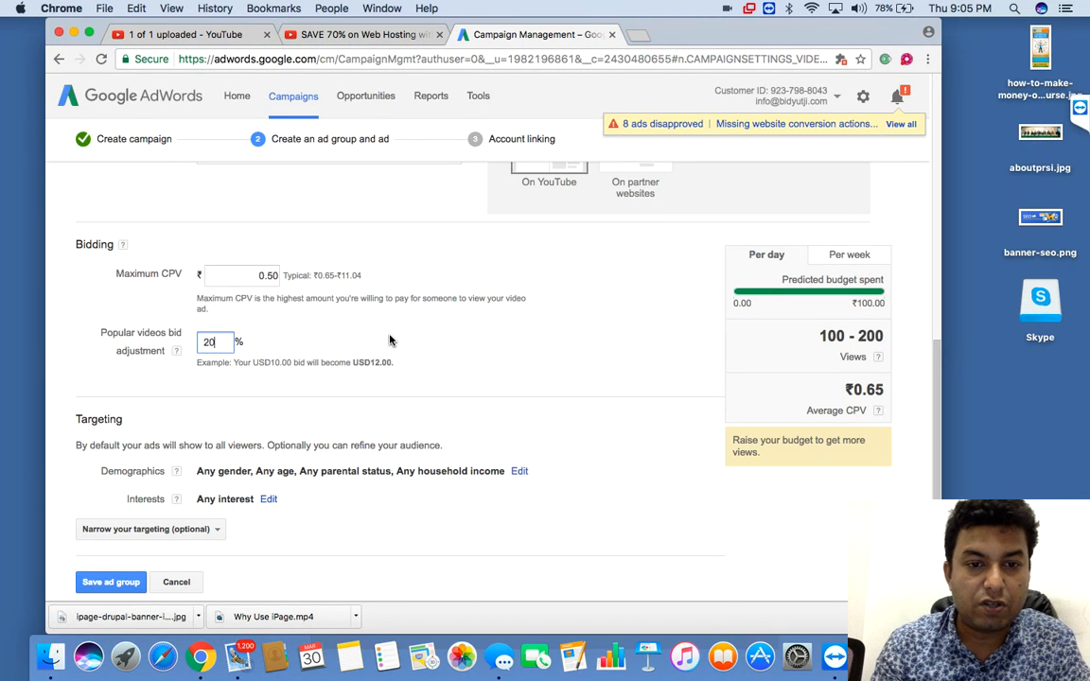
click(389, 340)
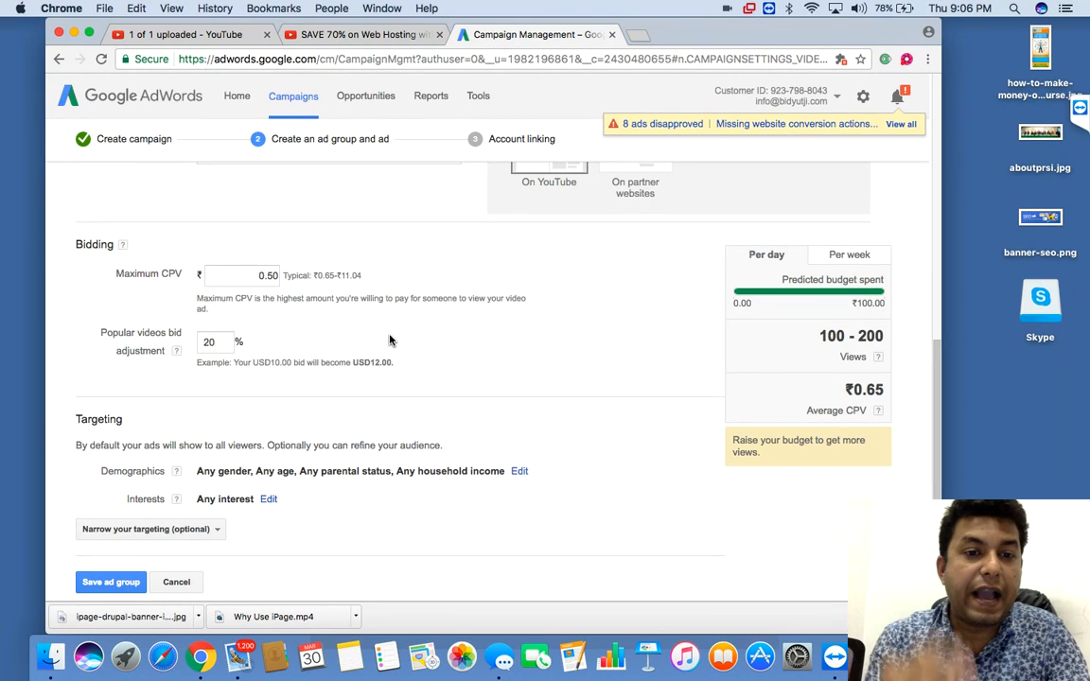
click(274, 275)
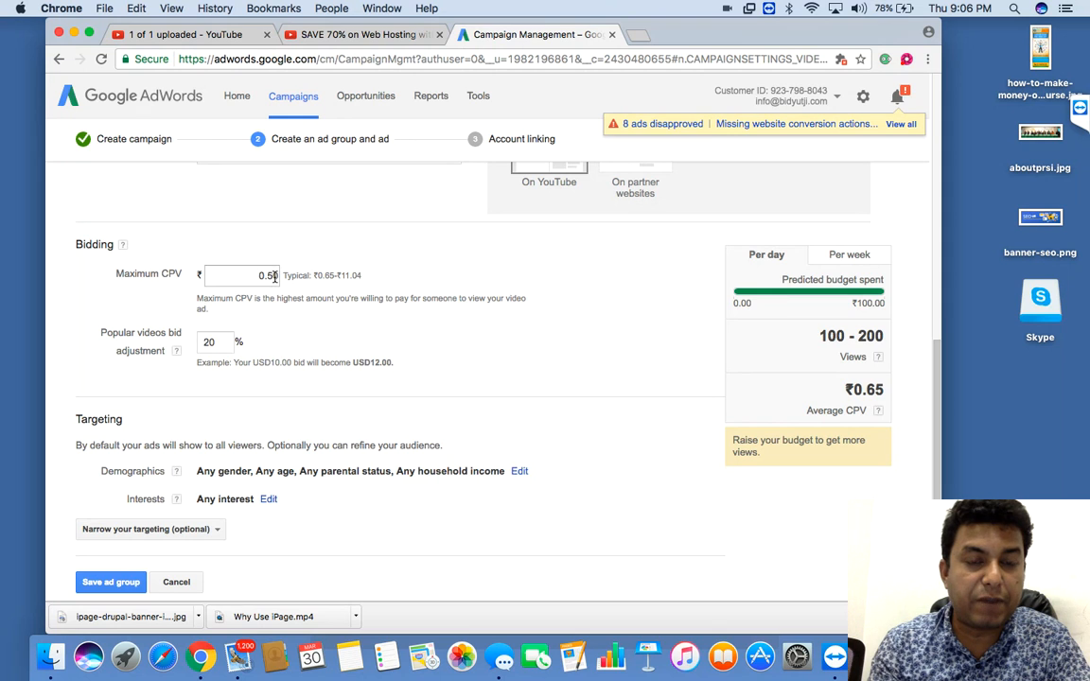
click(216, 343)
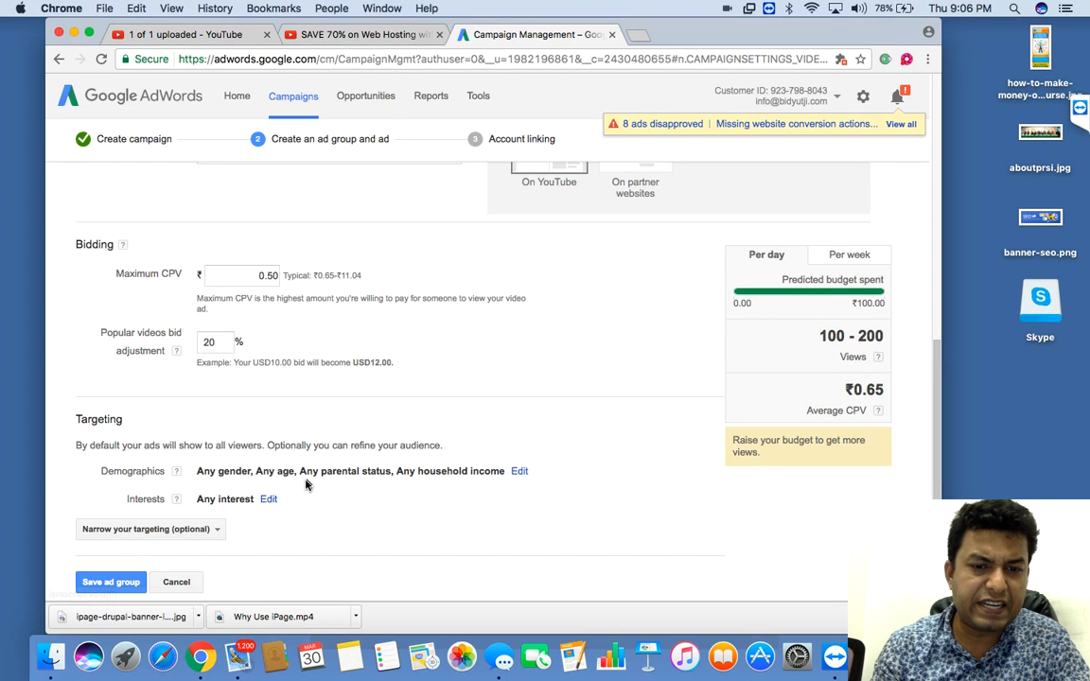
Exclude the 65+ and 18 - 24 age groups from the ad group's demographic targeting and apply the selection.
click(520, 471)
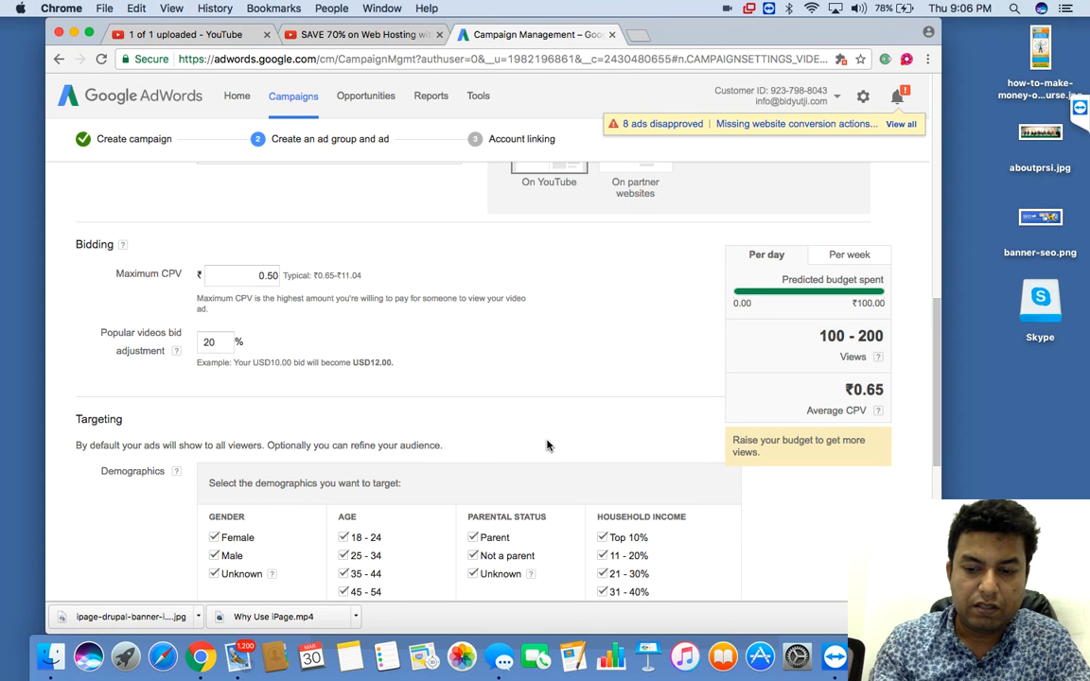
scroll(545, 450, down, 3)
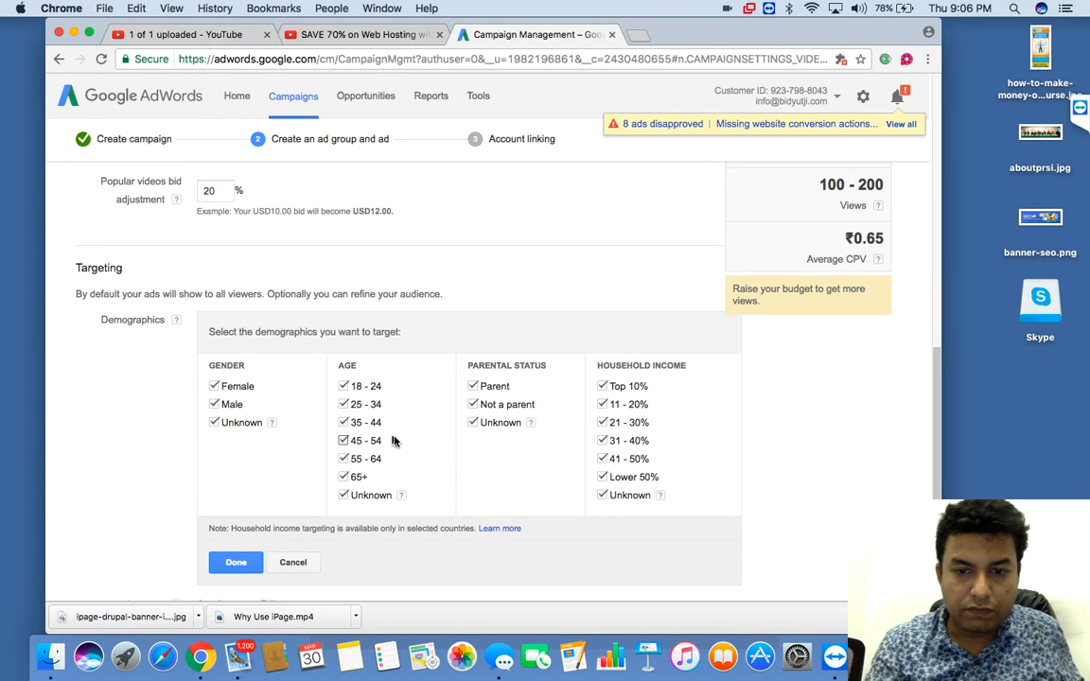
click(344, 476)
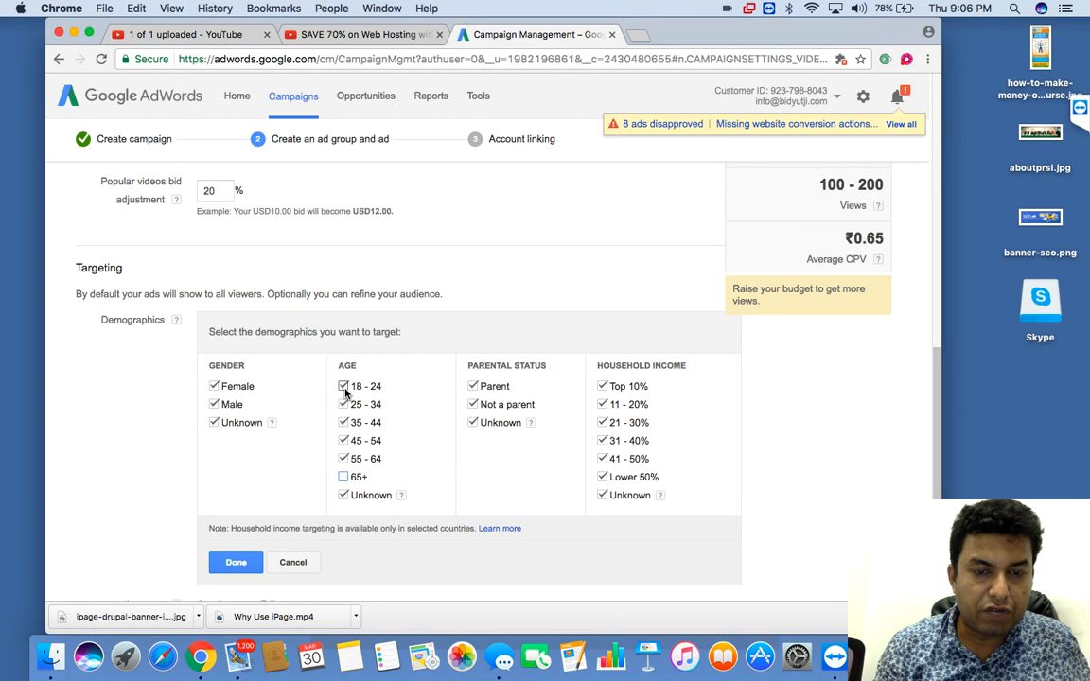
click(343, 387)
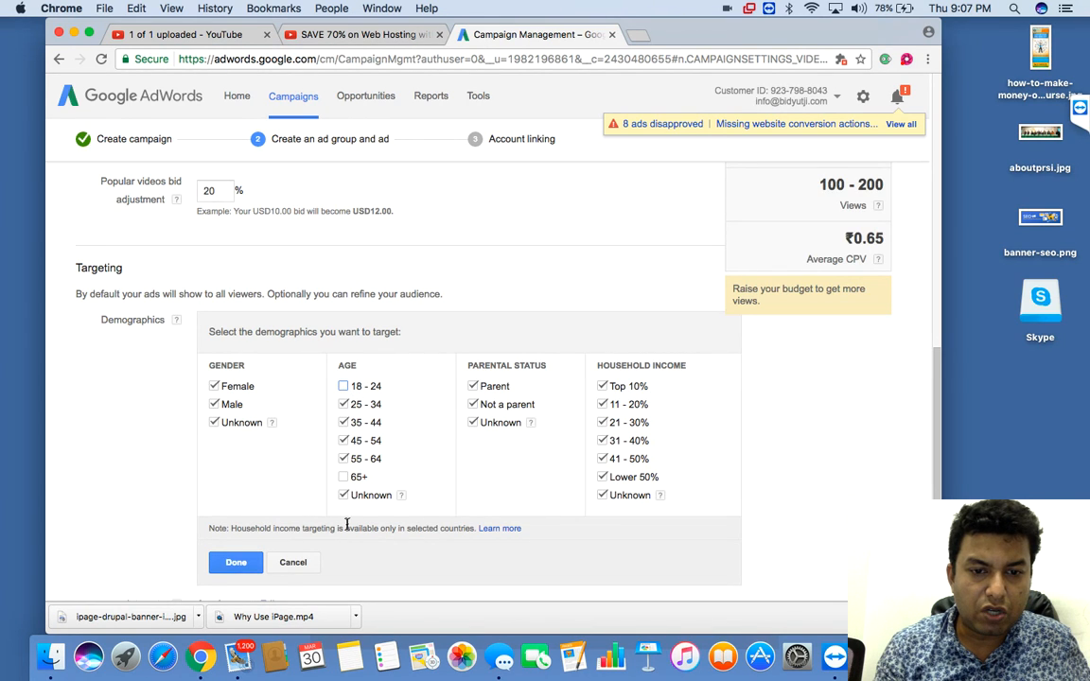
click(237, 565)
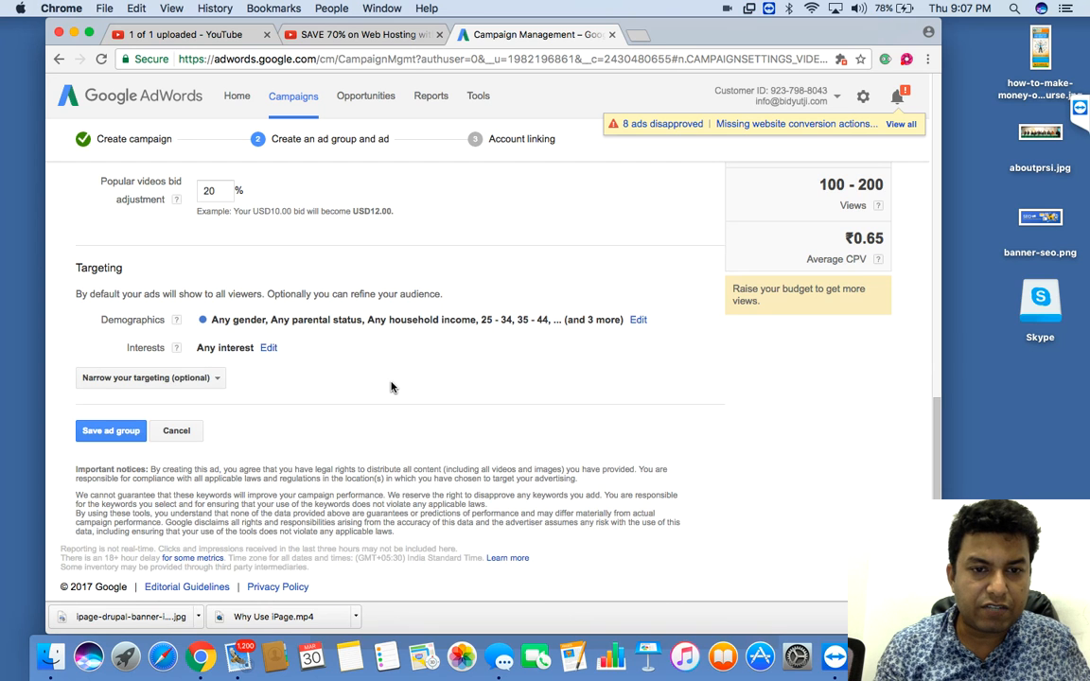
Add the affinity audiences Business Professionals, Avid Investors and Do-It-Yourselfers to the ad group's interest targeting.
click(269, 351)
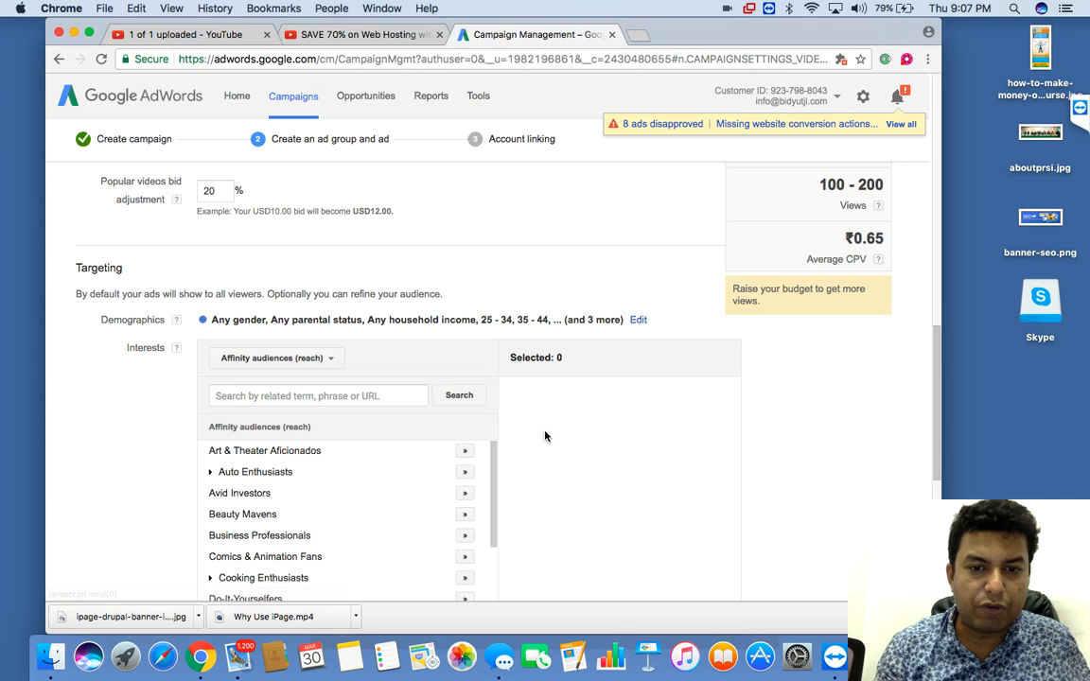
scroll(533, 401, down, 3)
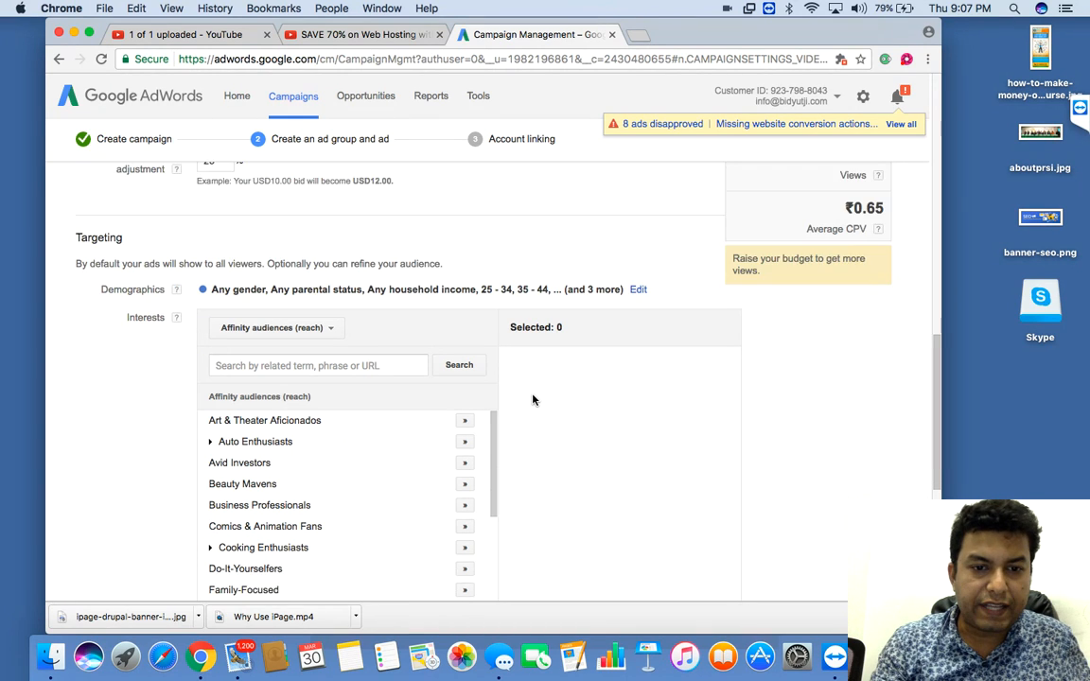
scroll(532, 401, down, 1)
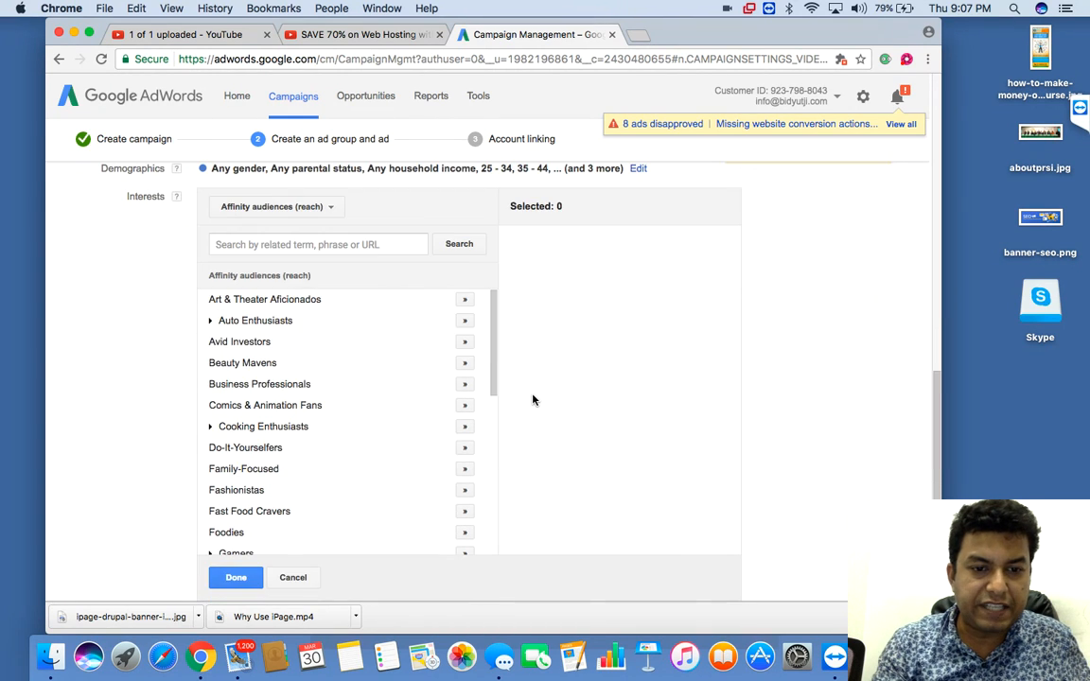
click(465, 386)
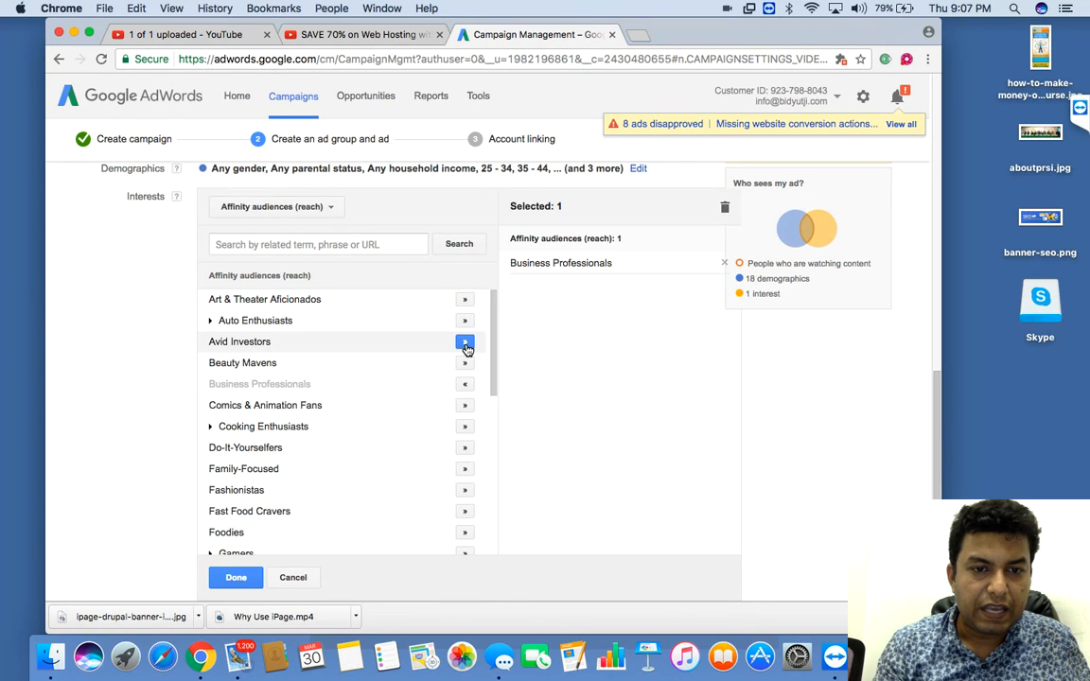
click(465, 344)
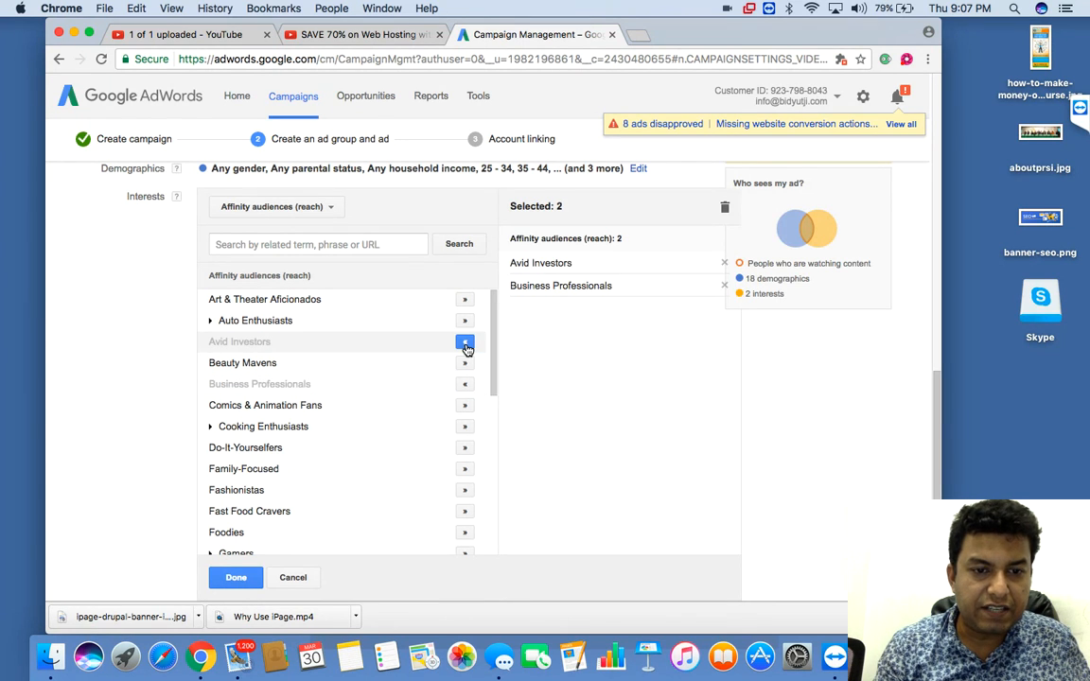
click(465, 452)
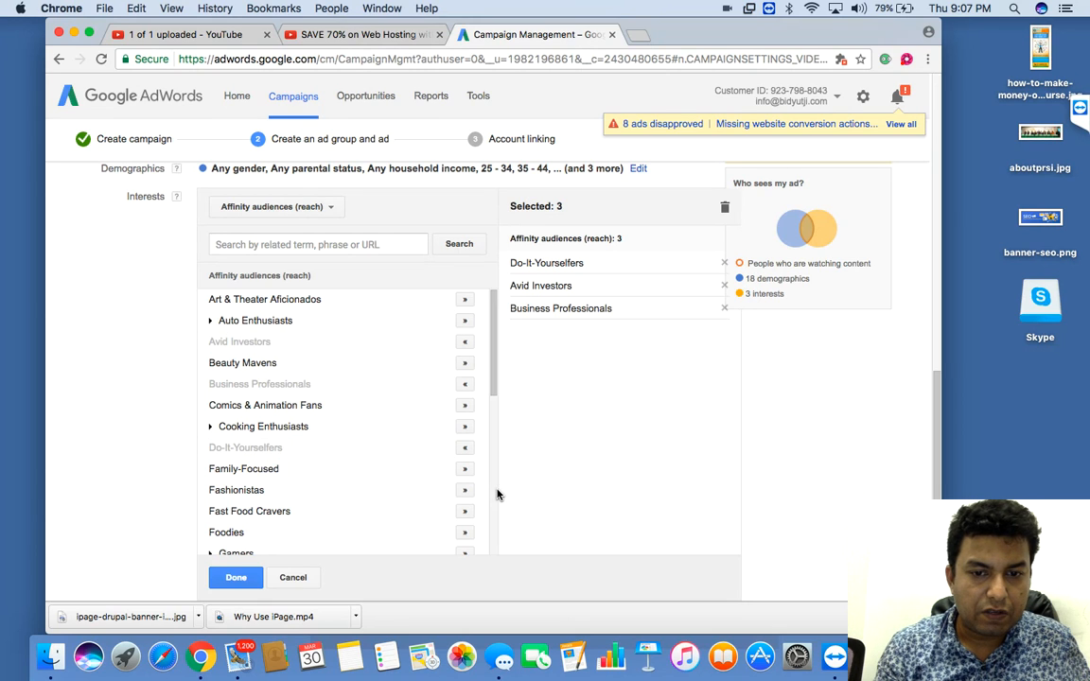
click(492, 491)
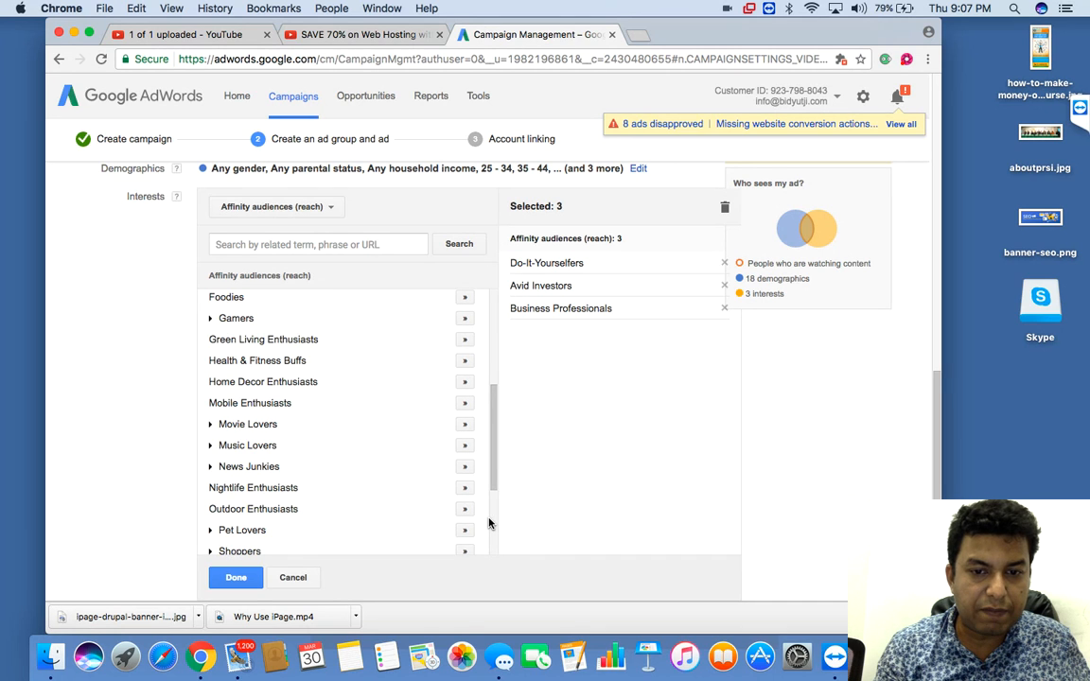
scroll(494, 520, down, 5)
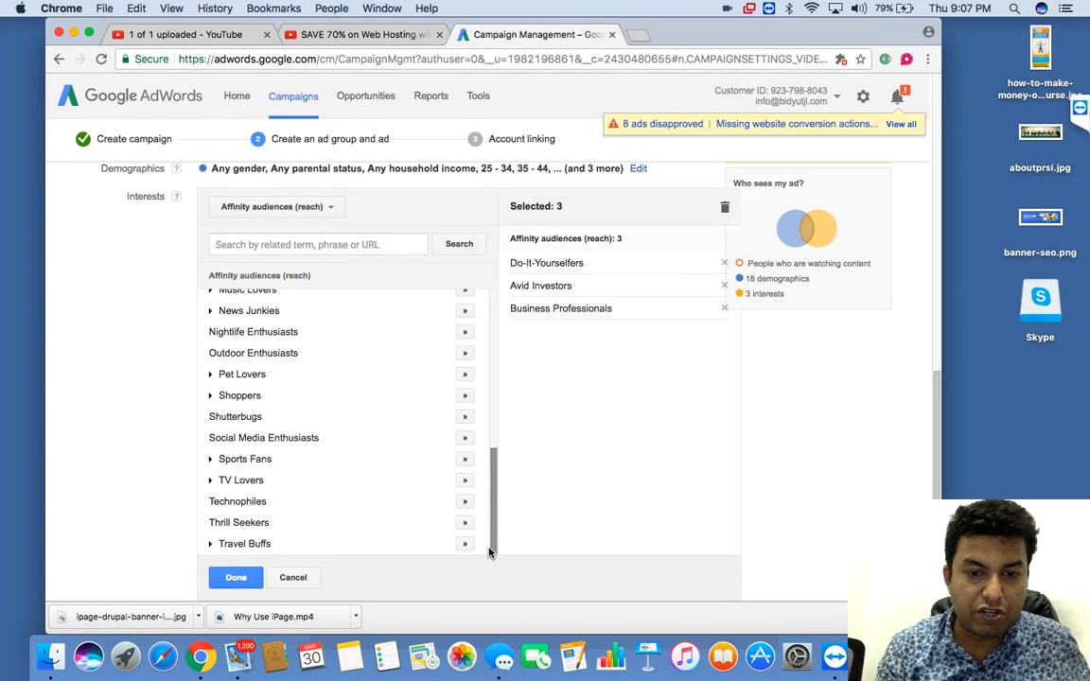
Add the in-market audiences Software, Real Estate, Home & Garden, Gifts & Occasions, Employment and Business Services to the interests.
click(330, 209)
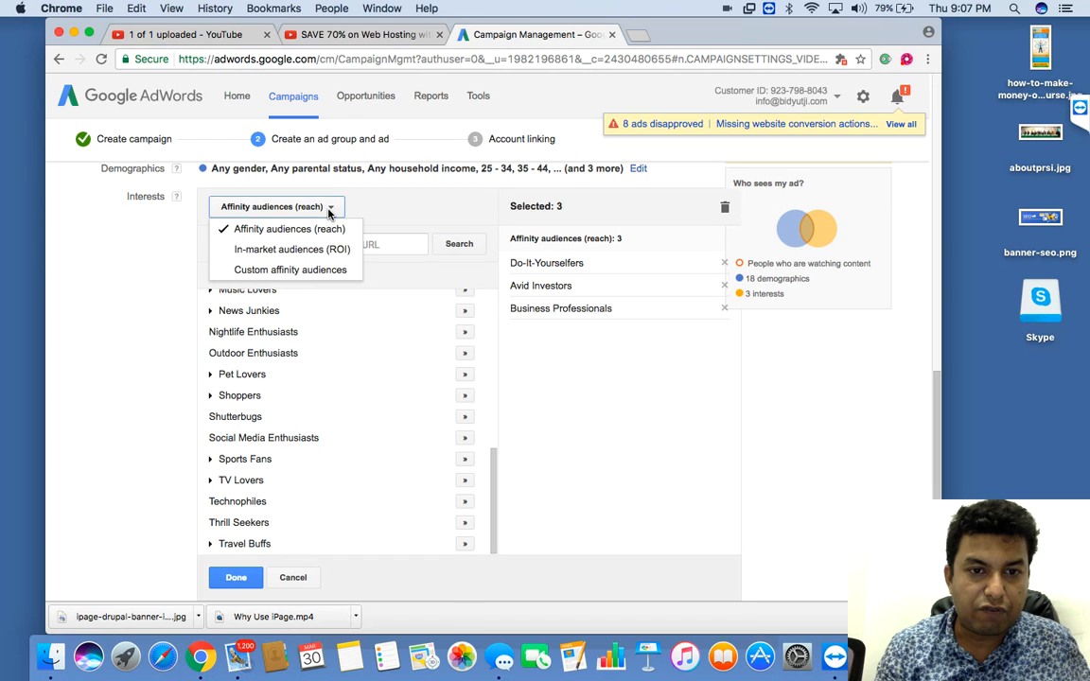
click(306, 251)
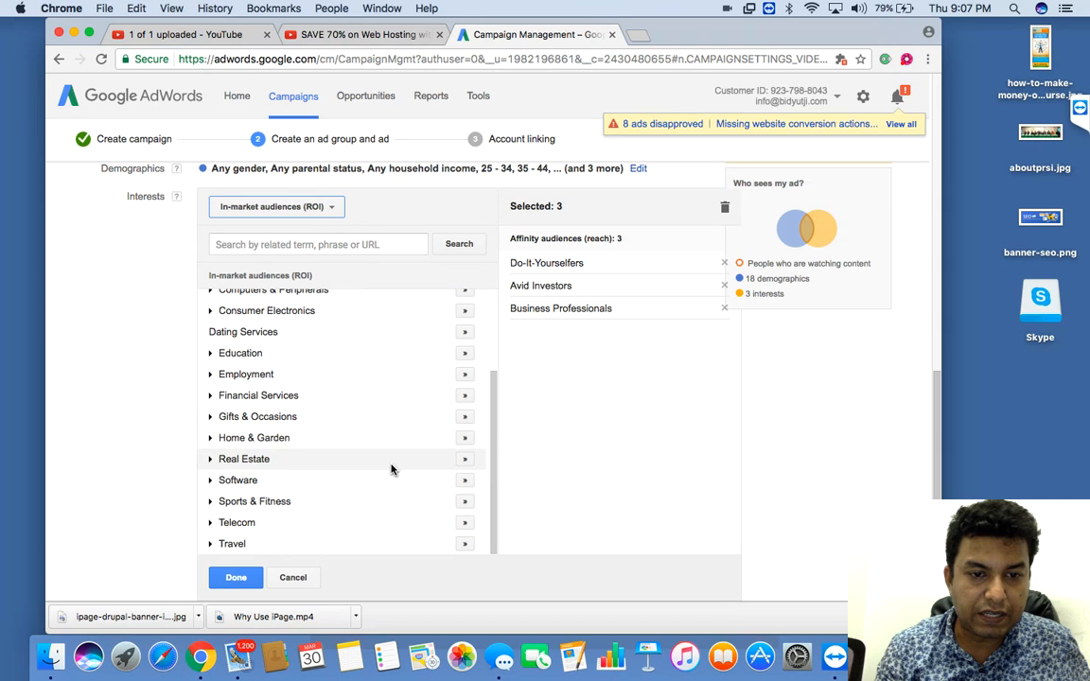
click(465, 482)
click(466, 460)
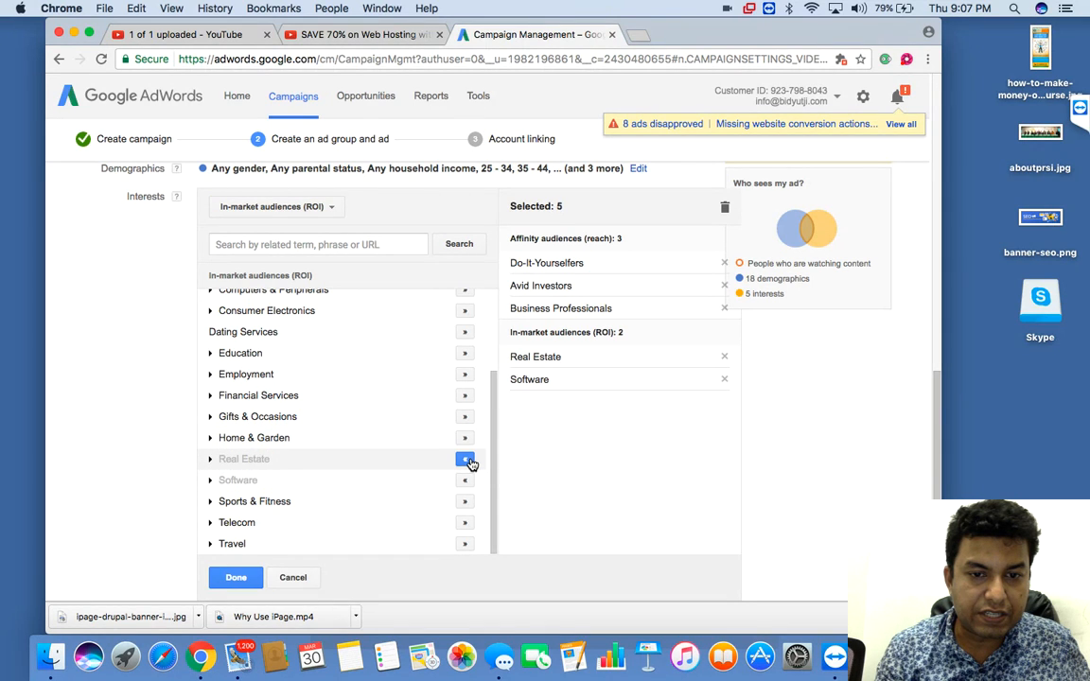
click(466, 439)
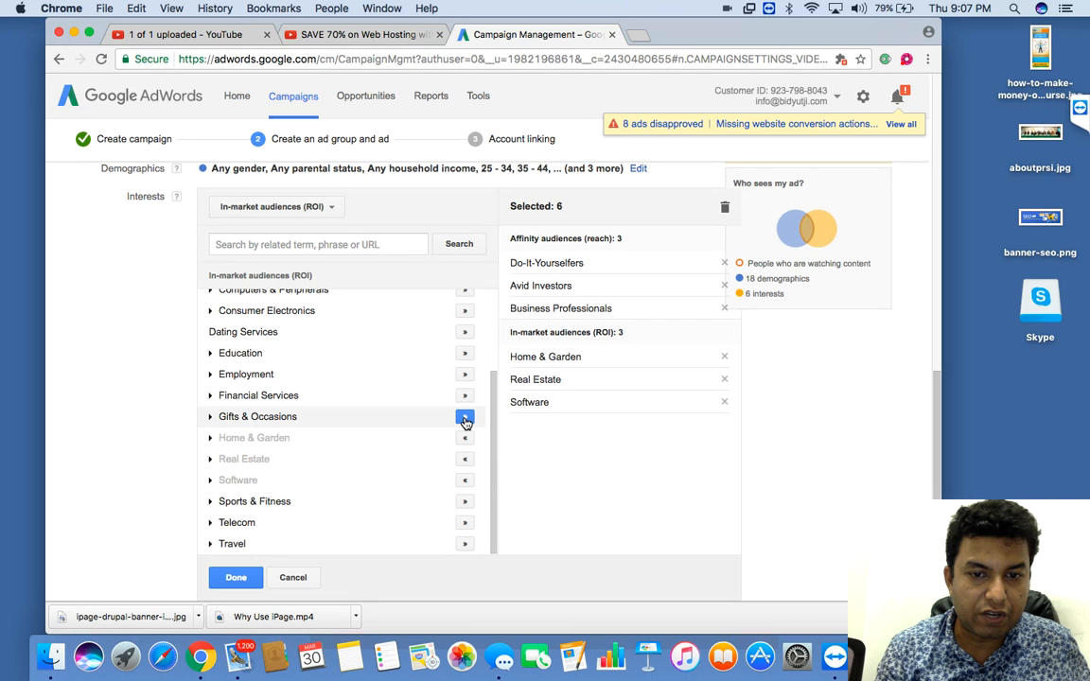
click(465, 418)
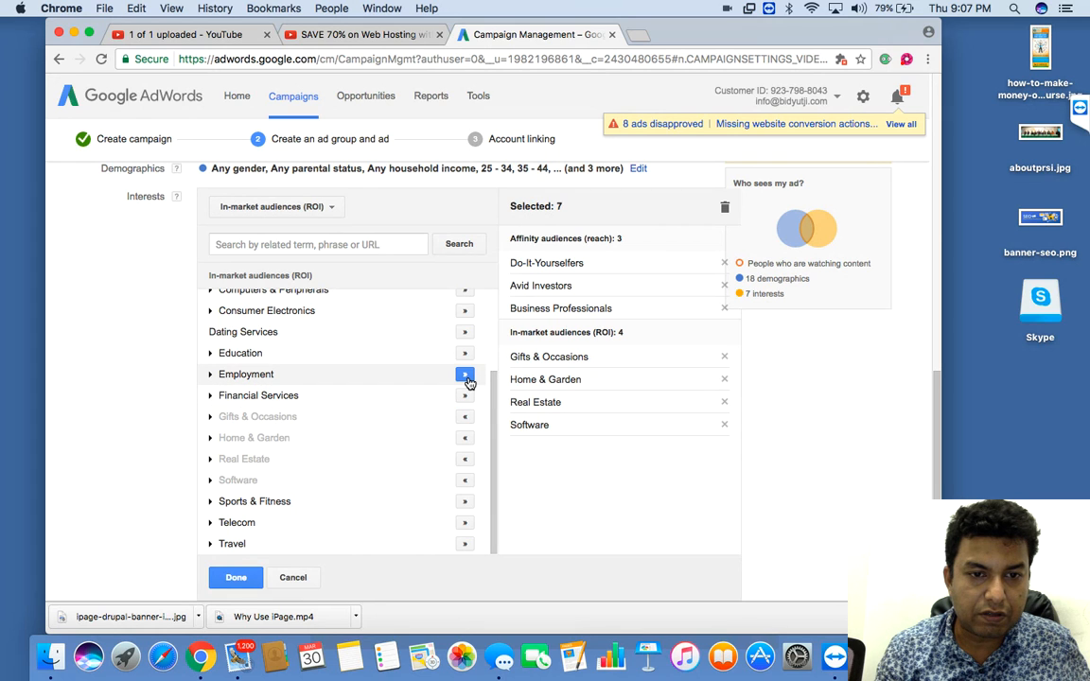
click(465, 375)
scroll(491, 340, up, 3)
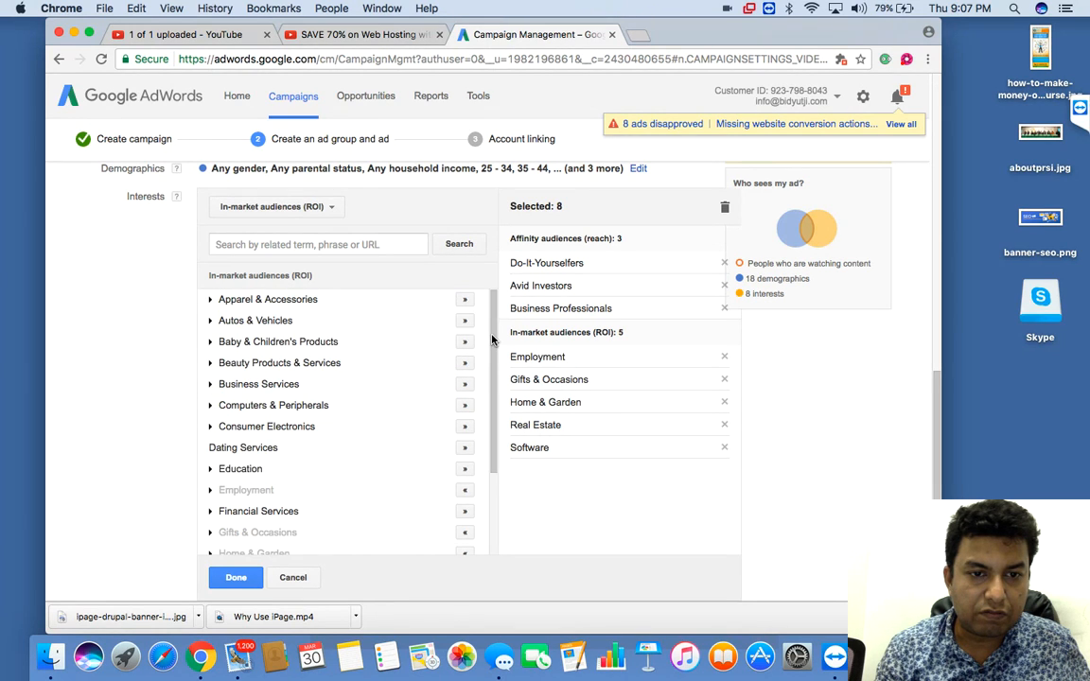
click(465, 384)
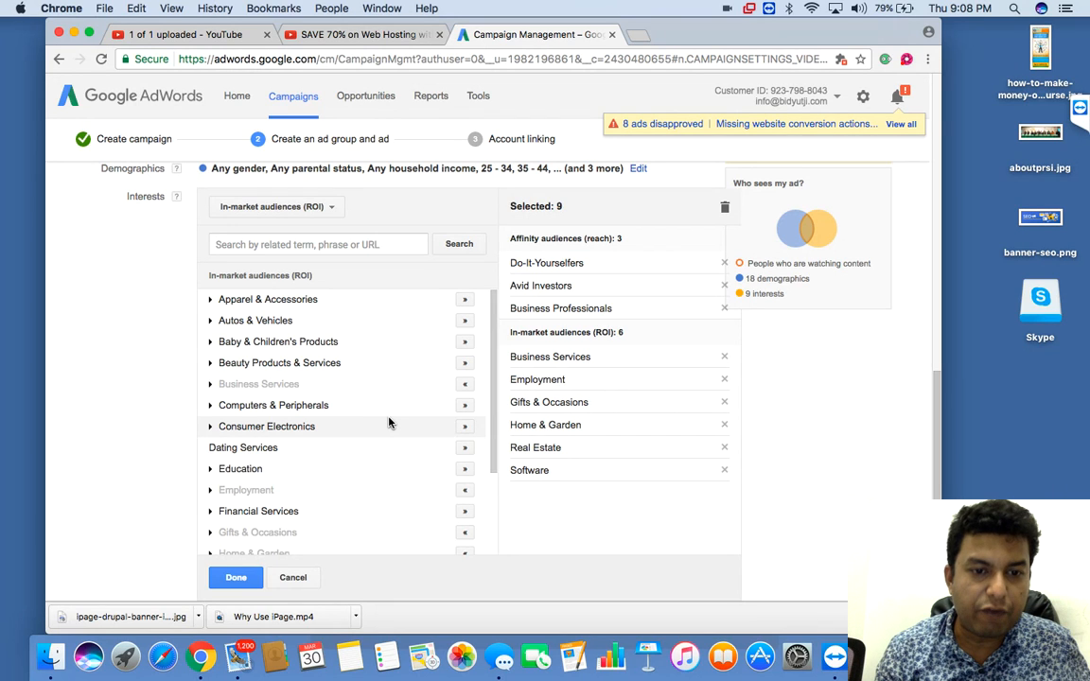
Remove Home & Garden, Gifts & Occasions and Real Estate from the selected in-market audiences and apply the interest targeting.
click(723, 426)
click(724, 404)
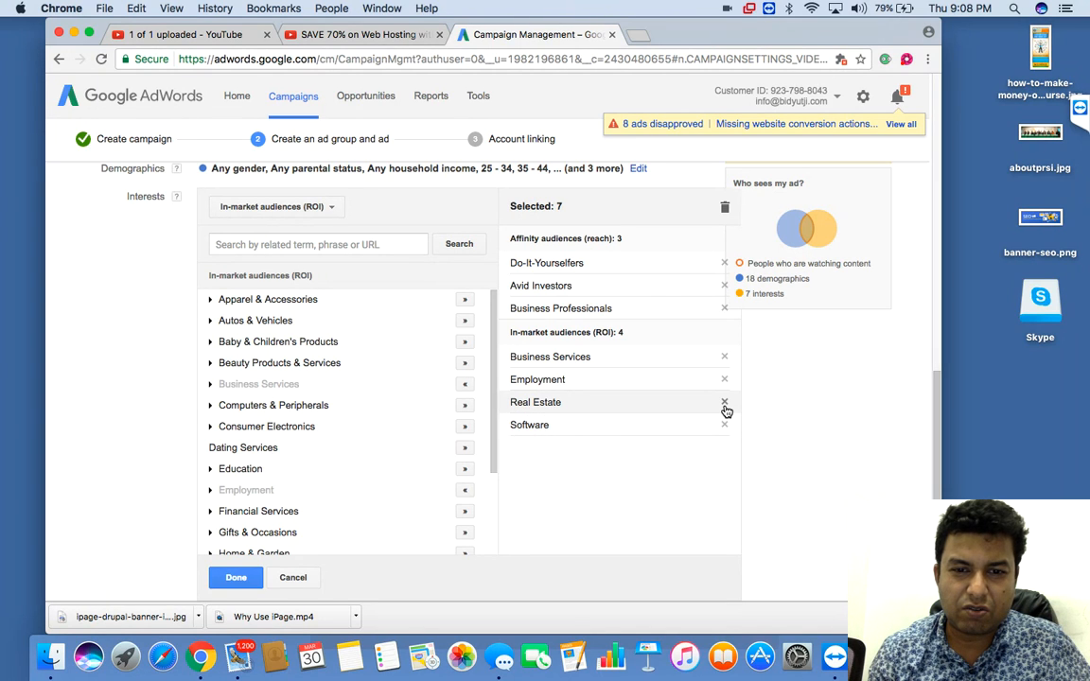
click(725, 403)
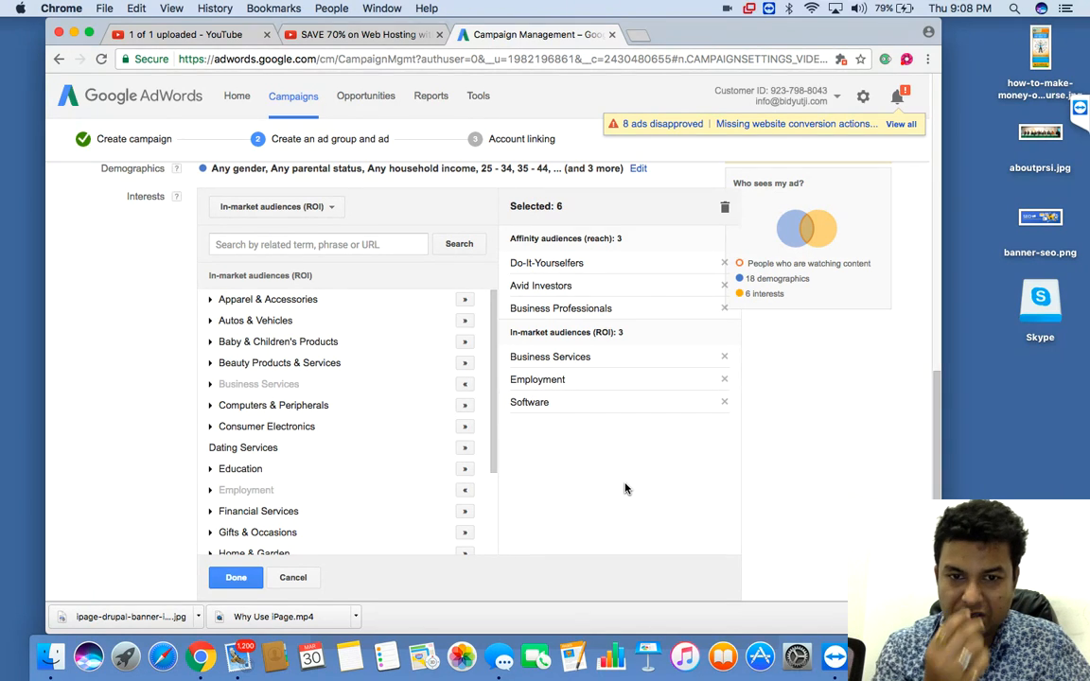
click(236, 579)
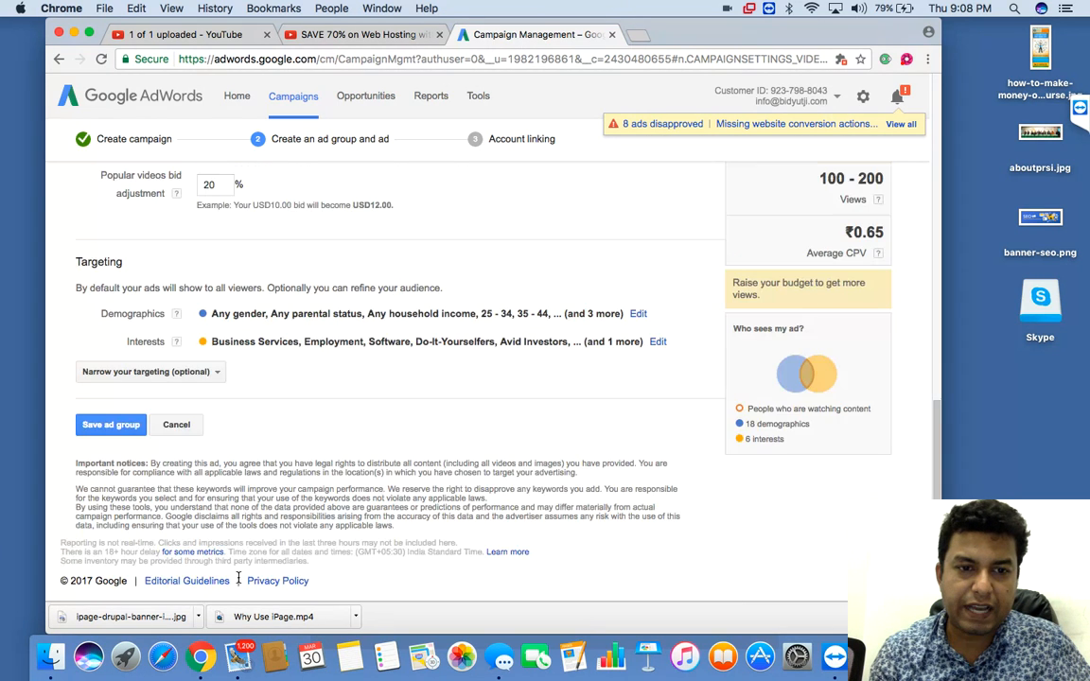
Save the ad group and finish the campaign setup without linking the suggested YouTube channel.
click(120, 432)
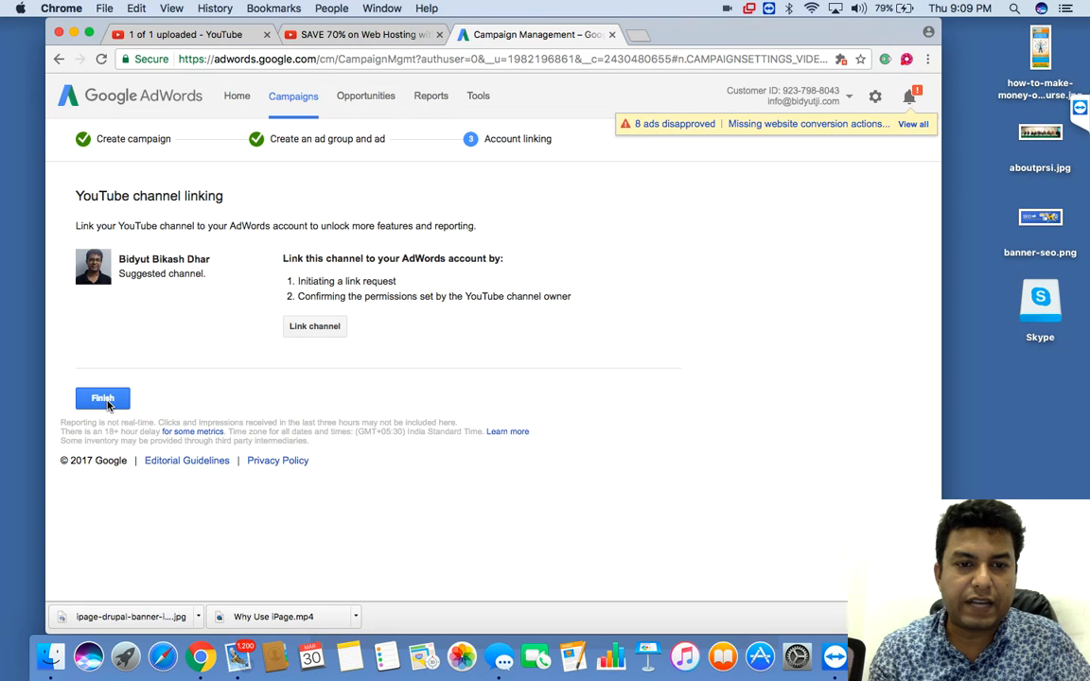
click(108, 405)
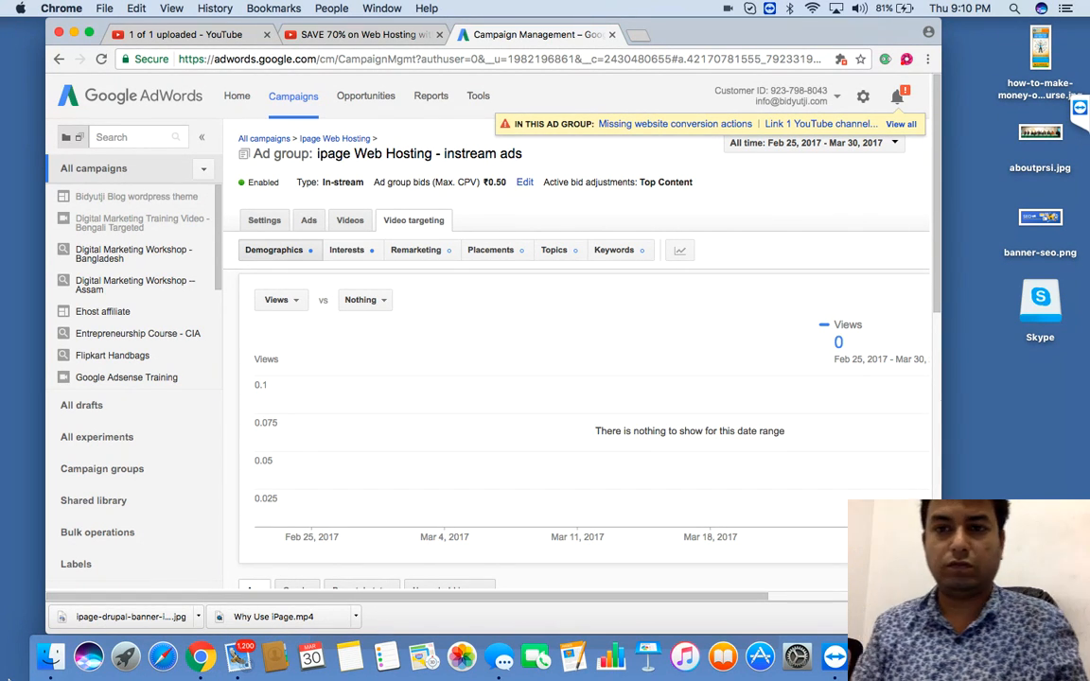
click(906, 59)
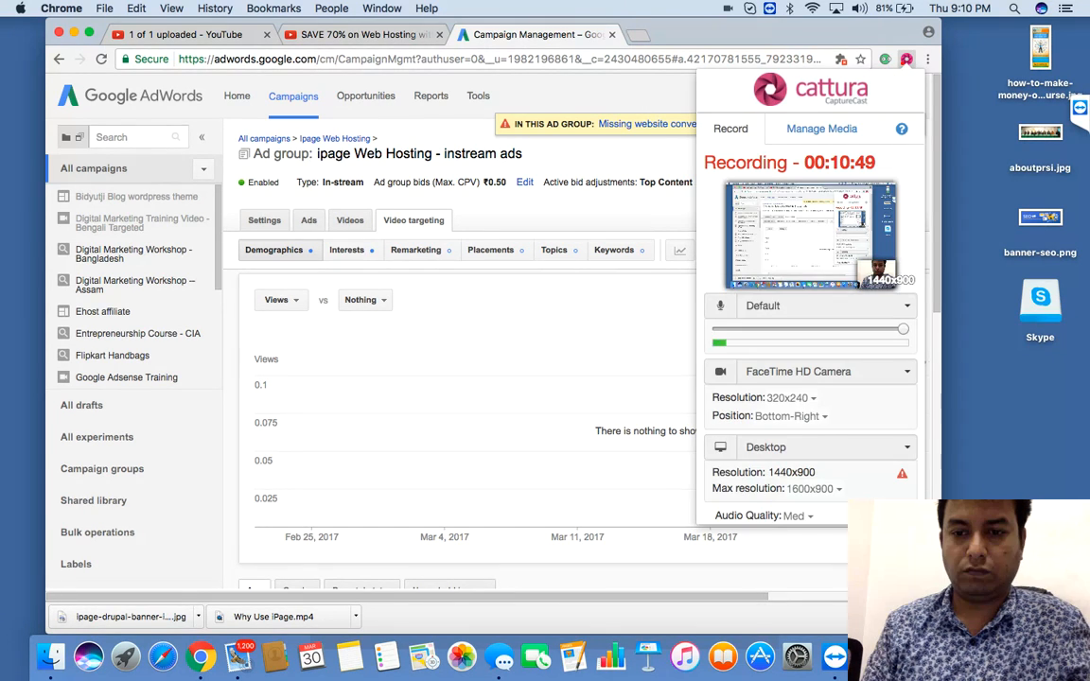